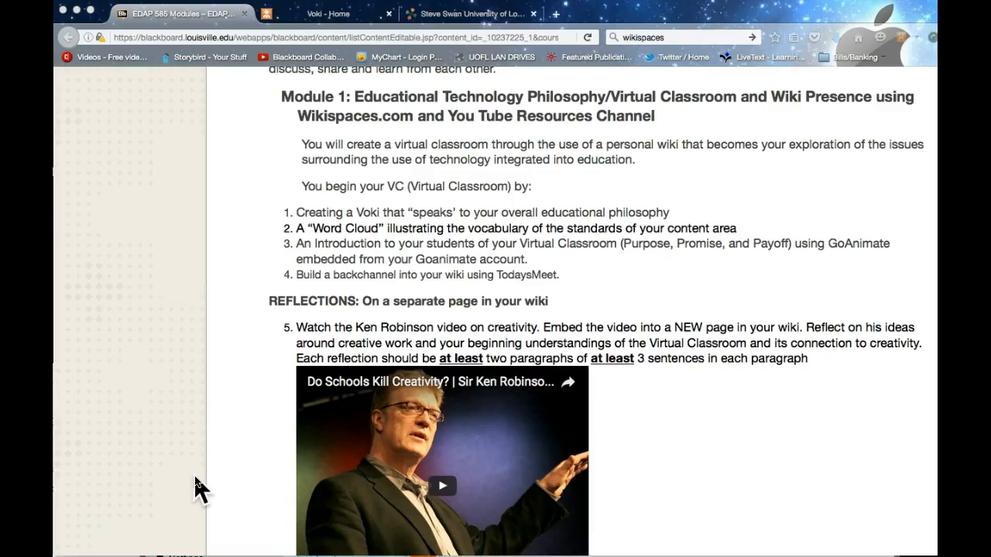
Switch to the wiki, enter "This is my home page for EDAP 585." on the home page and save it.
click(484, 16)
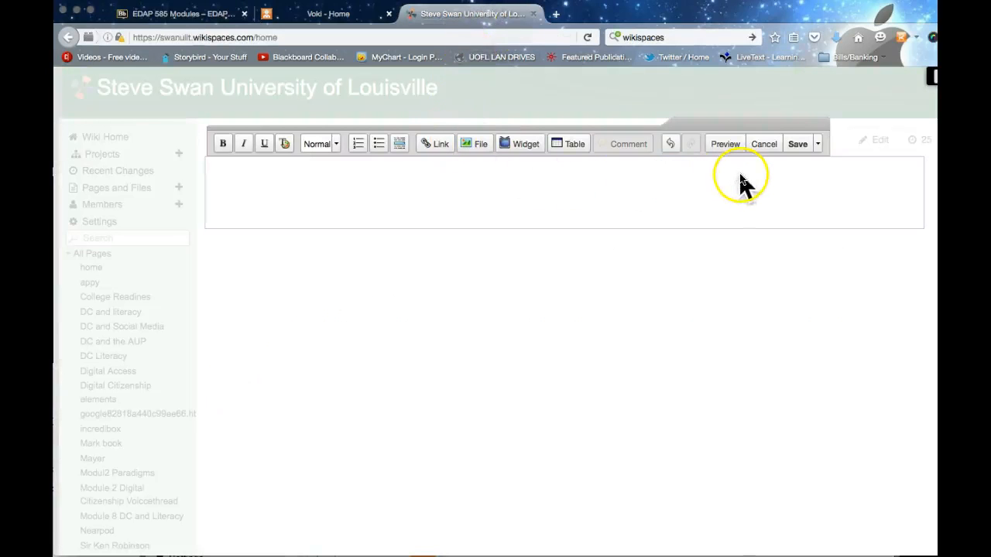
click(291, 161)
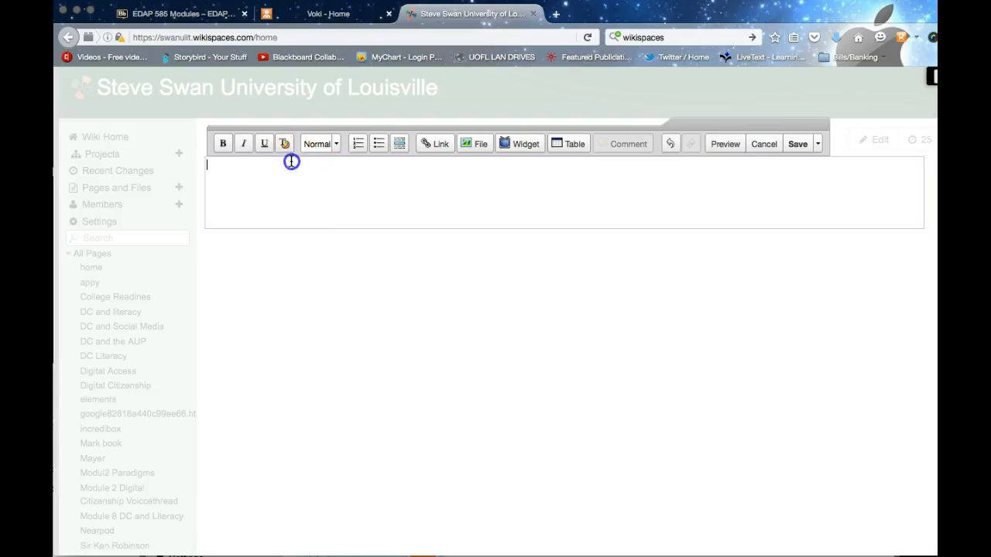
text(This is my home page for EDAP 585.)
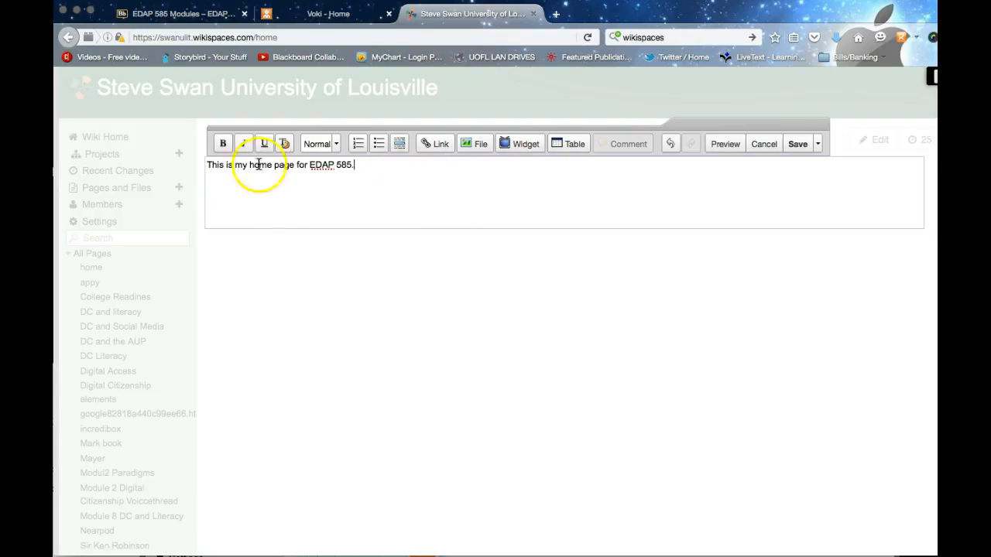
click(363, 219)
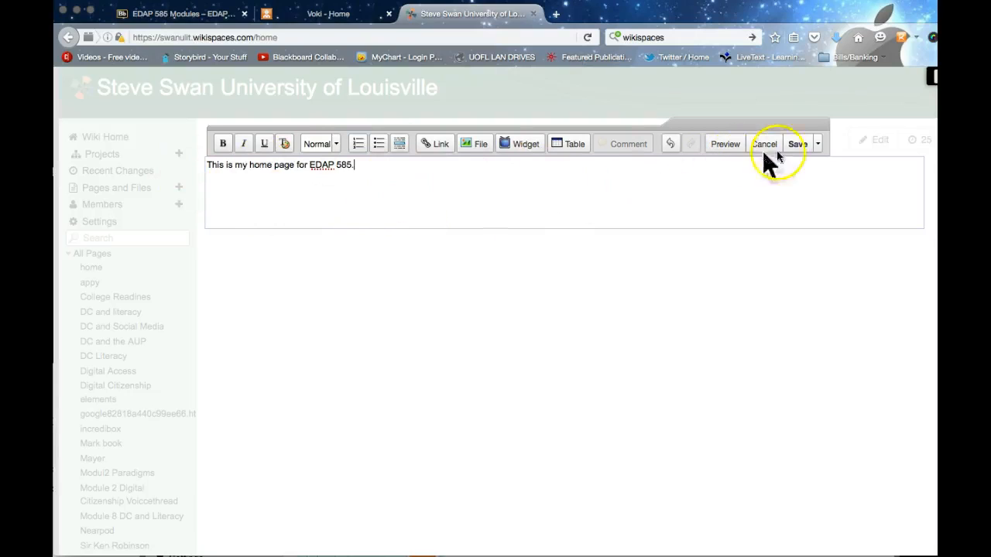
click(797, 146)
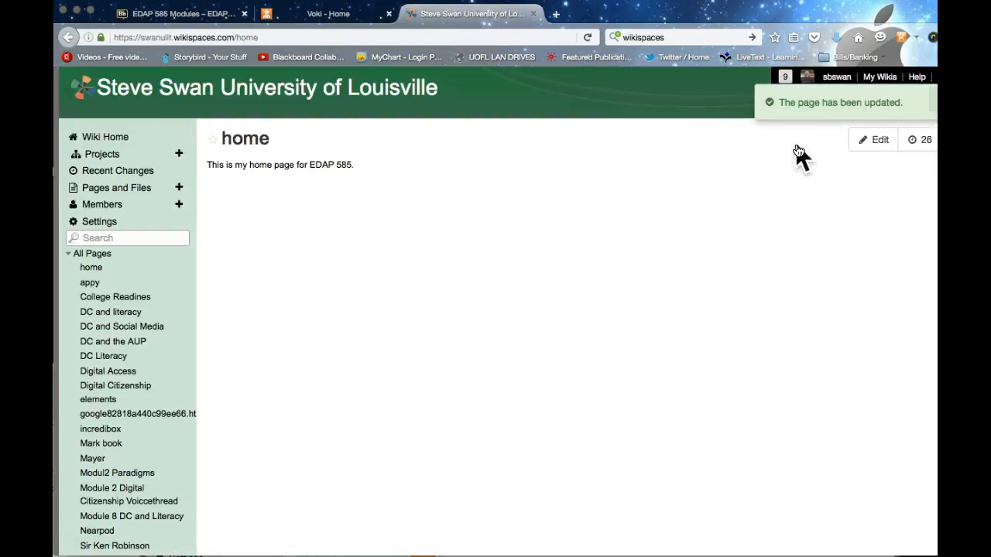
Switch to the Voki website and log out of the current account.
click(144, 16)
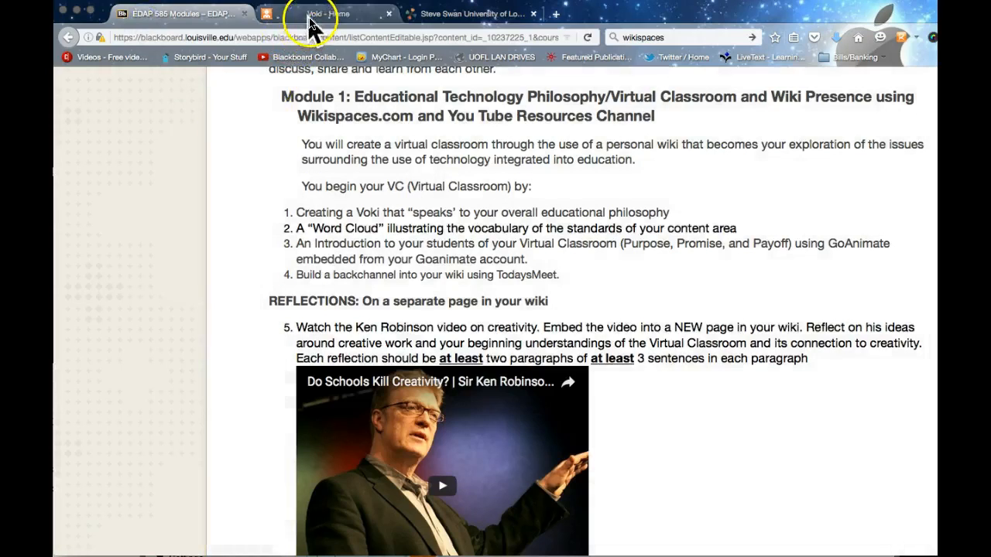
click(310, 17)
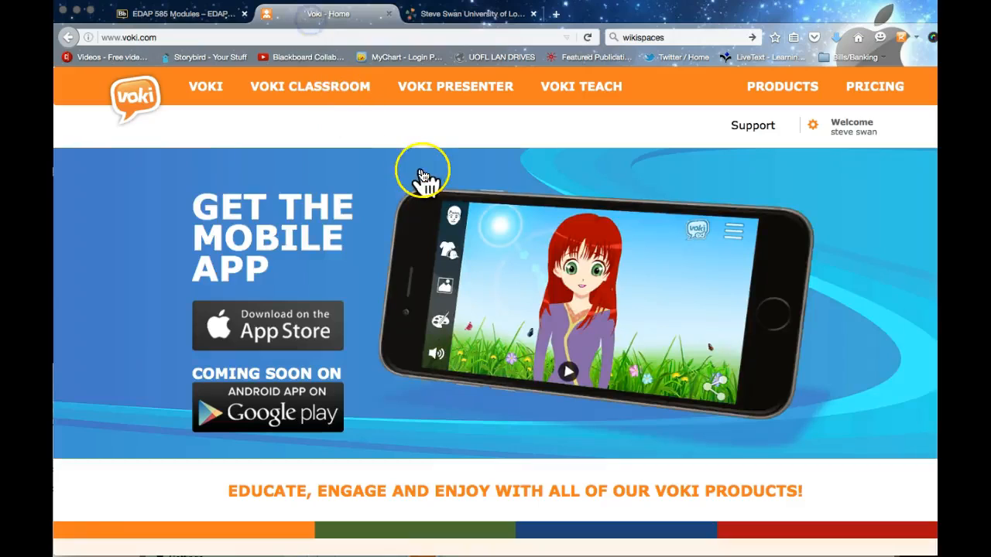
mouse_move(422, 173)
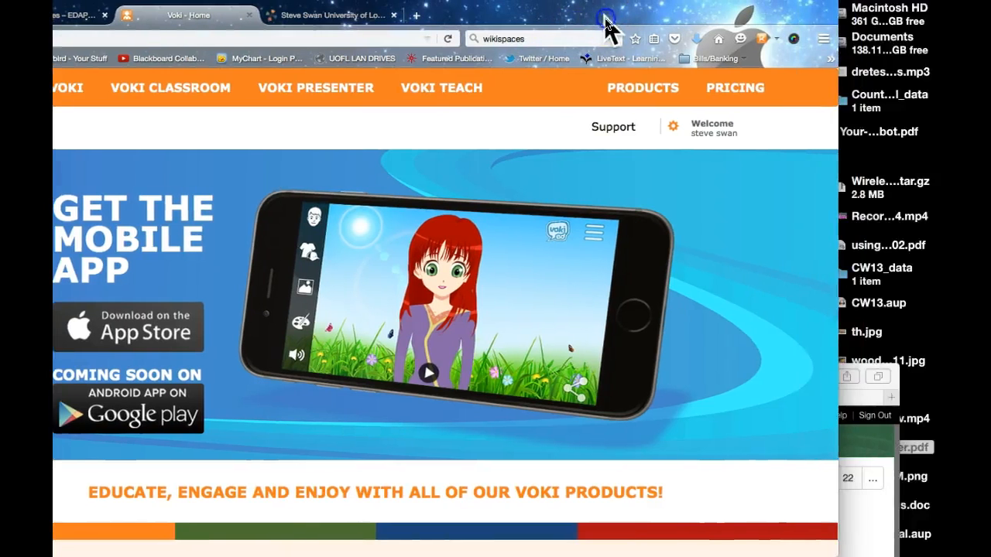
click(706, 126)
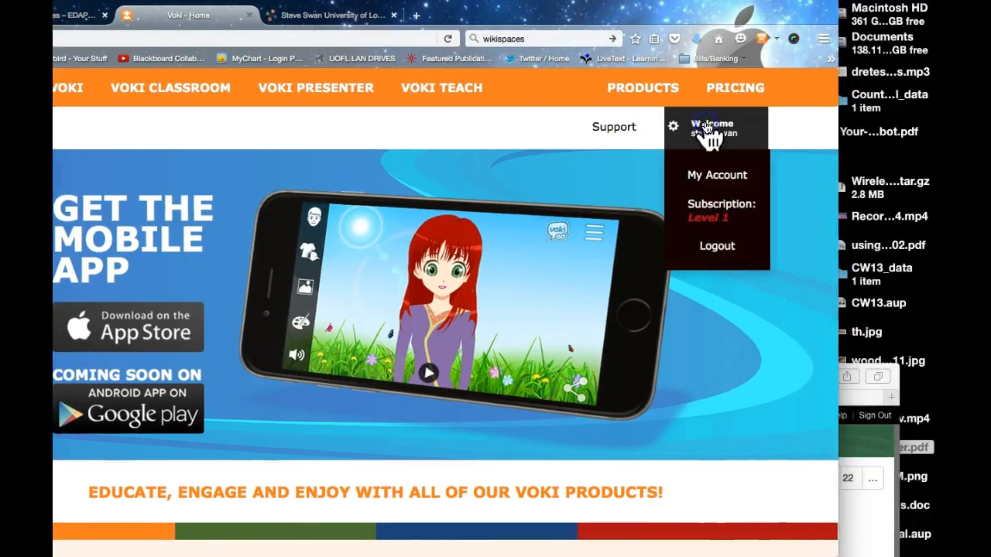
click(719, 252)
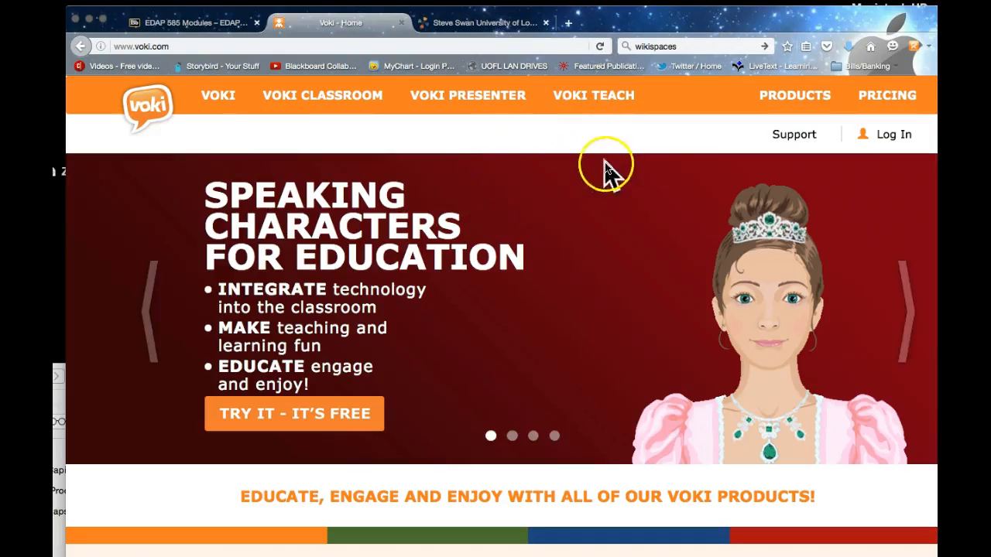
Log in to Voki with the saved account credentials.
click(884, 136)
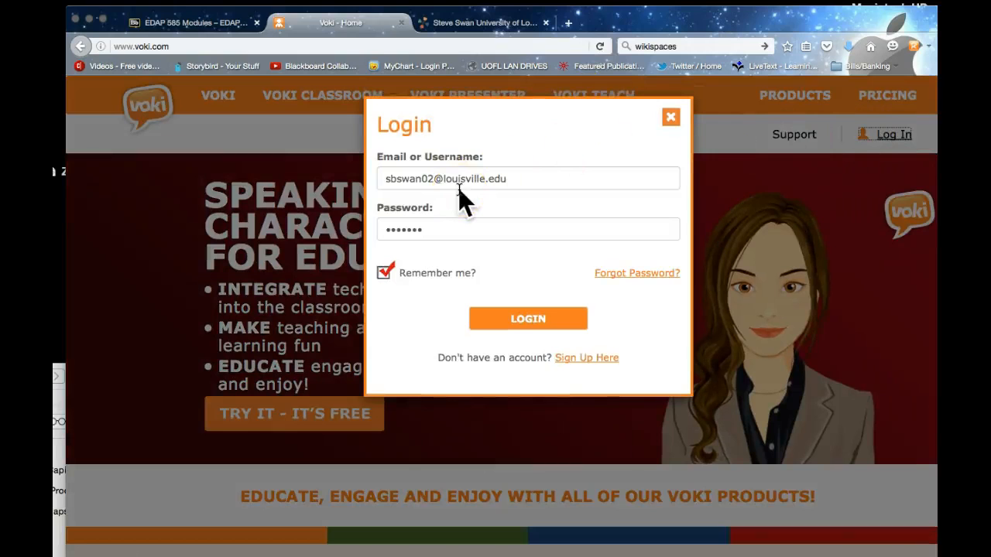
click(459, 198)
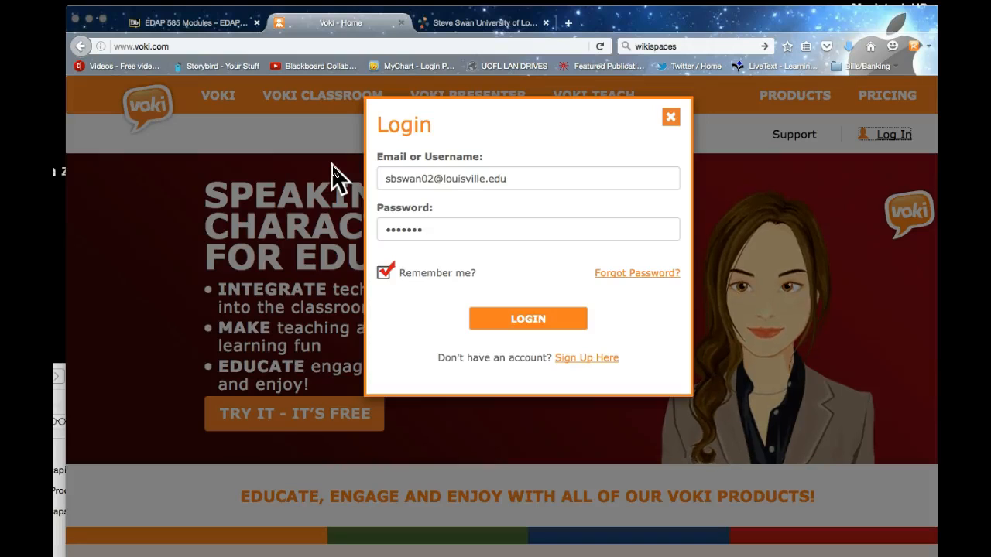
click(529, 319)
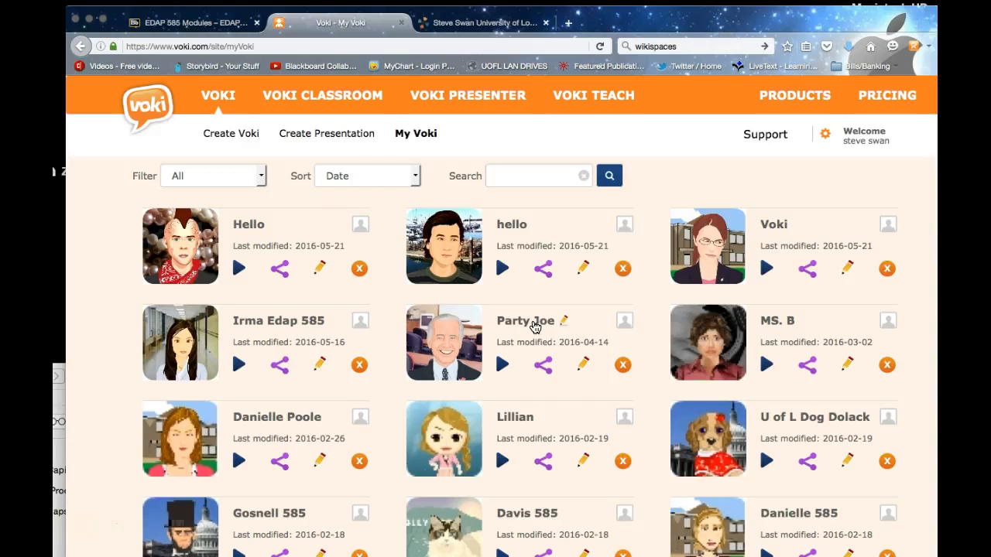
Start creating a new Voki and browse the Classic heads for the character.
click(219, 134)
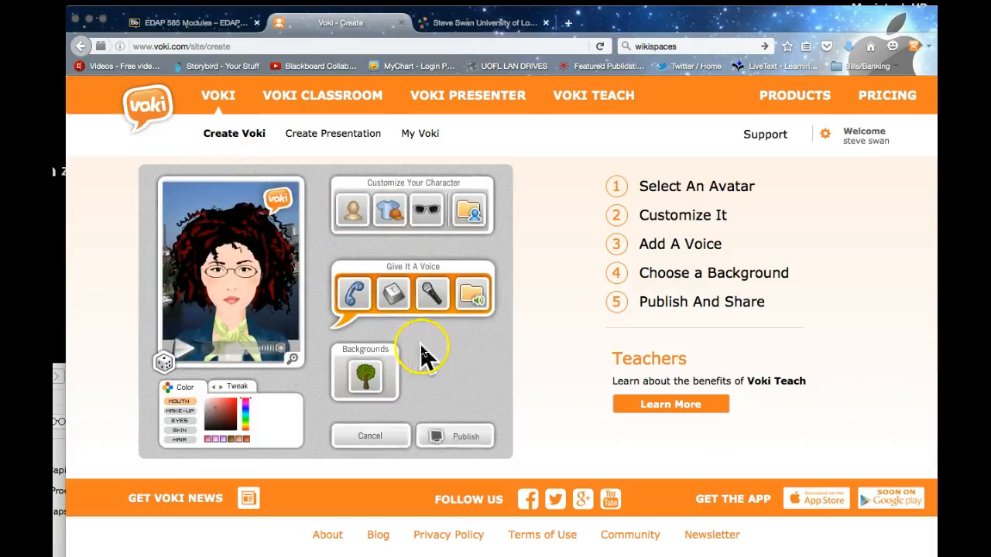
click(347, 231)
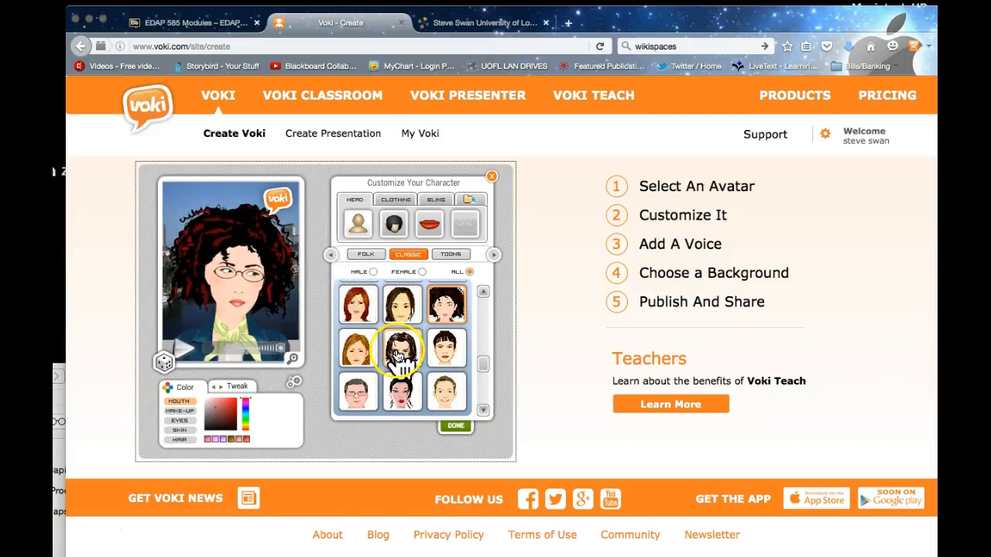
click(391, 272)
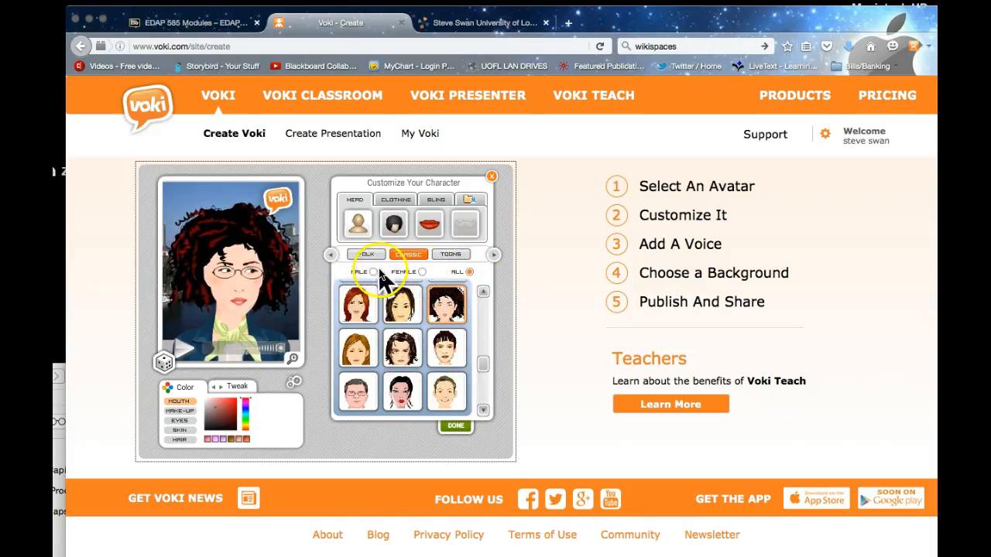
click(373, 271)
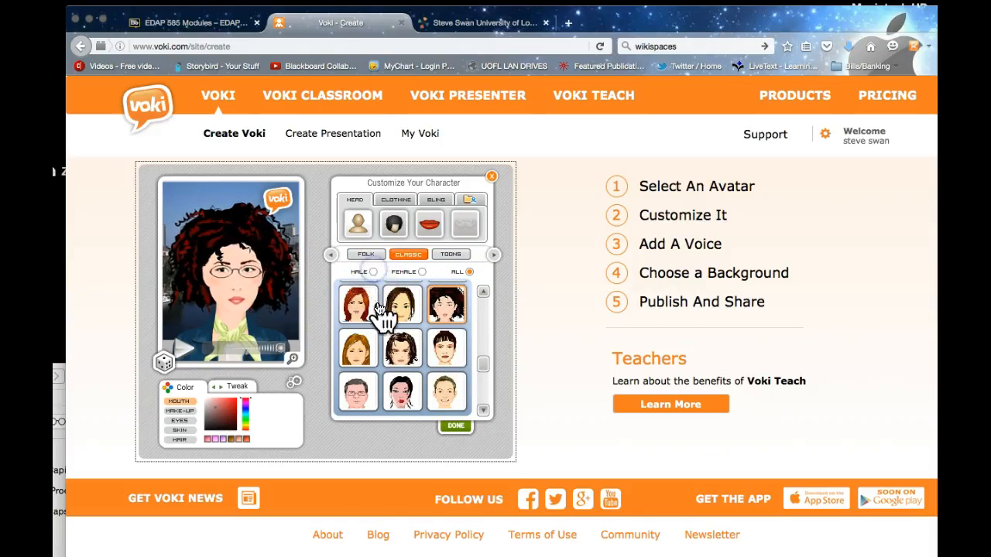
click(486, 408)
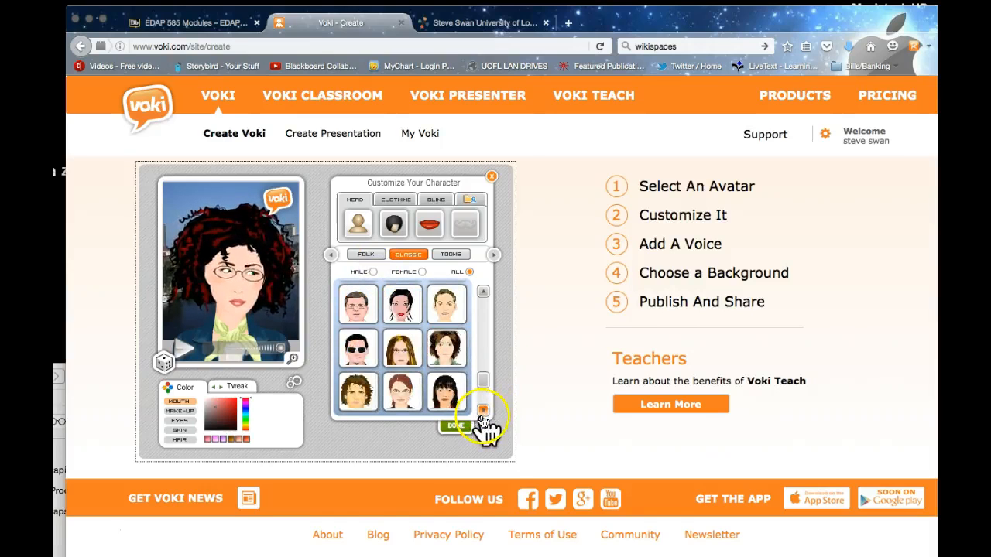
click(486, 411)
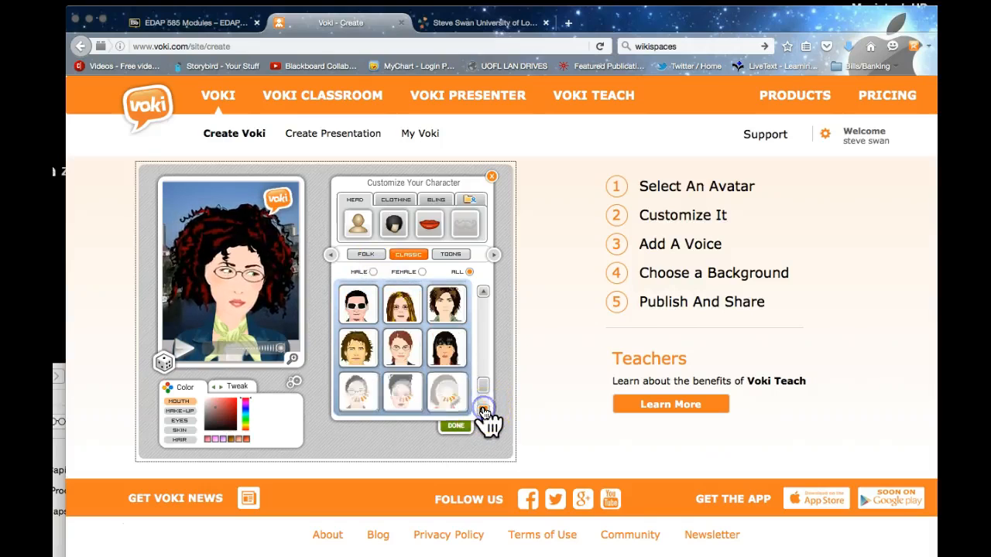
click(421, 272)
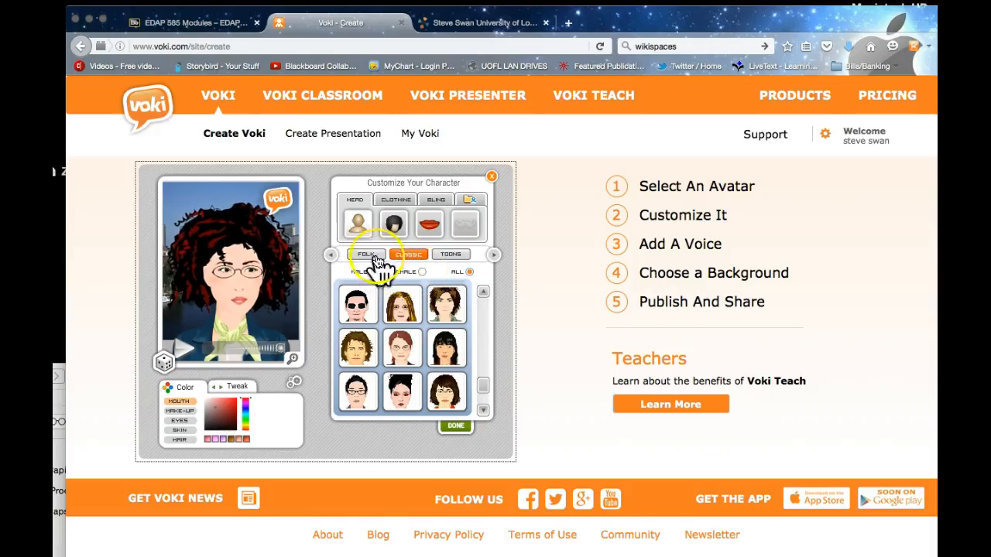
Give the character the white-haired man's head with suit and tie from the Politics category.
click(492, 255)
click(491, 257)
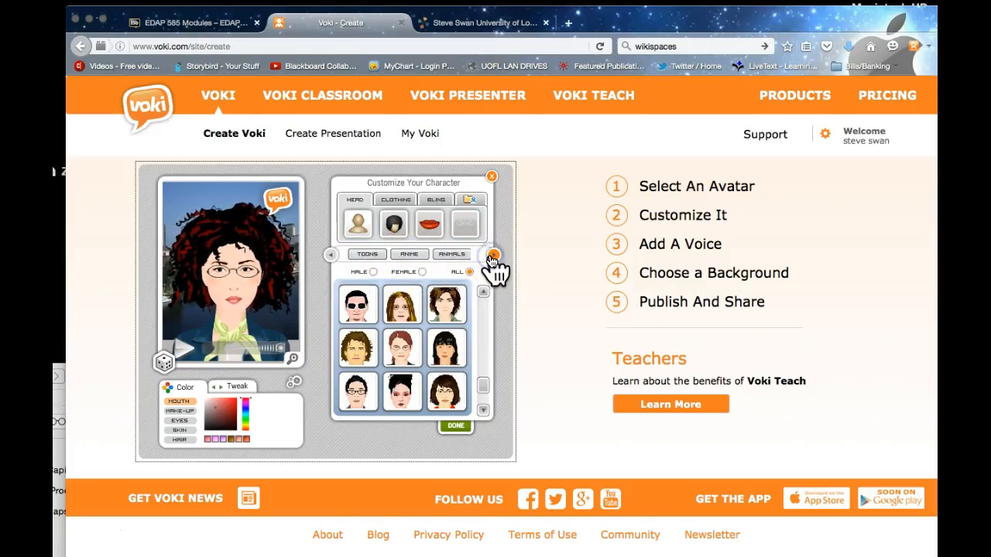
click(491, 257)
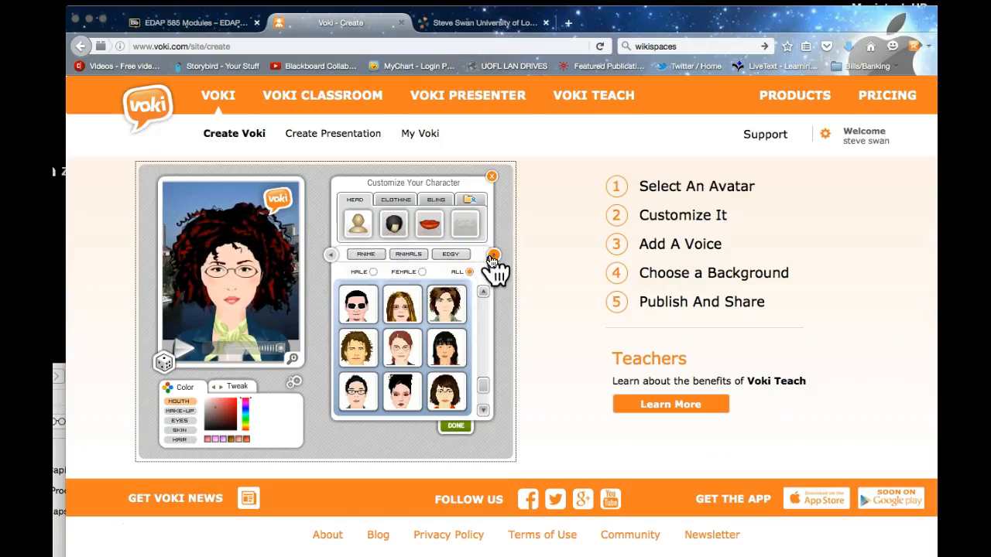
click(491, 257)
click(492, 257)
click(492, 257)
click(492, 257)
click(454, 257)
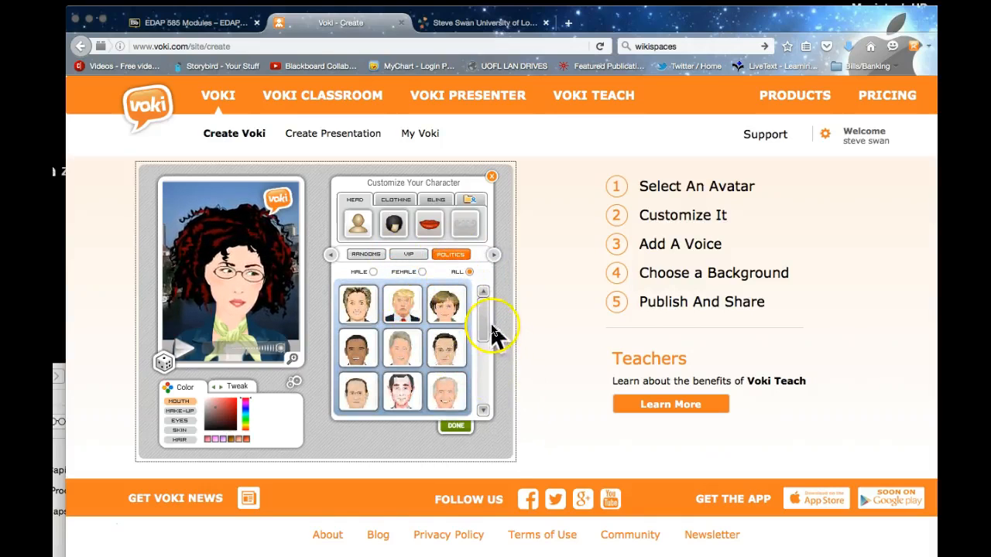
drag(486, 325, 486, 363)
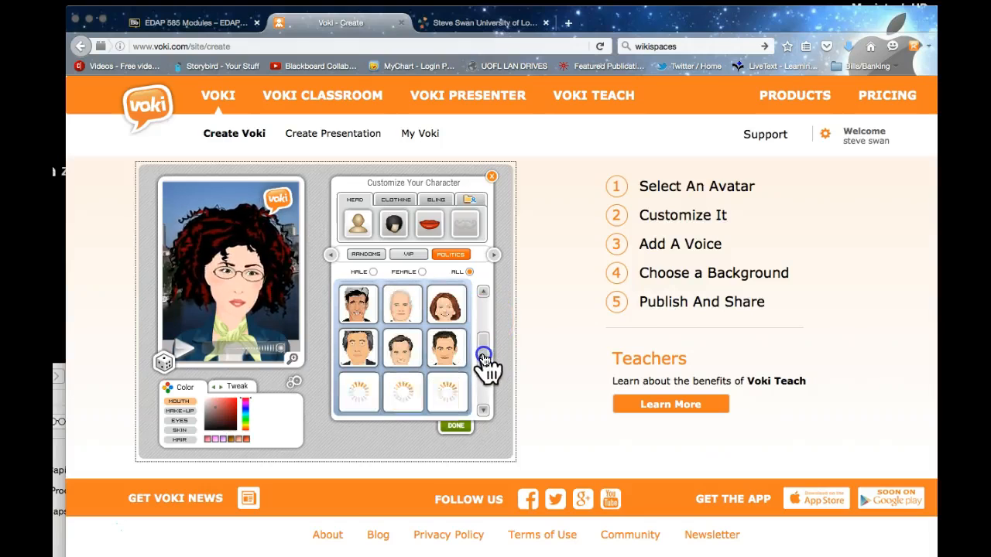
click(397, 308)
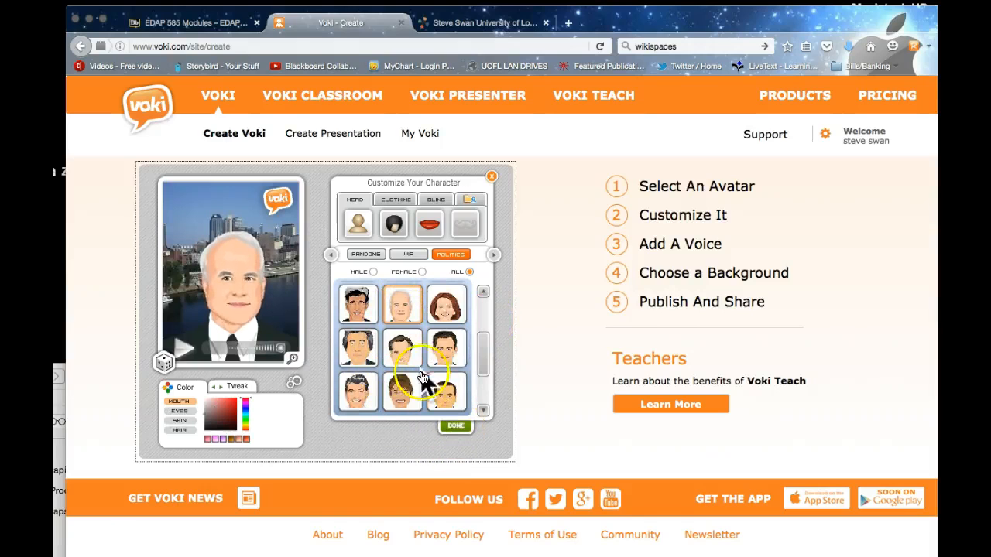
Check the hair options, try several alternative mouths on the character and restore the original pink closed lips.
click(394, 224)
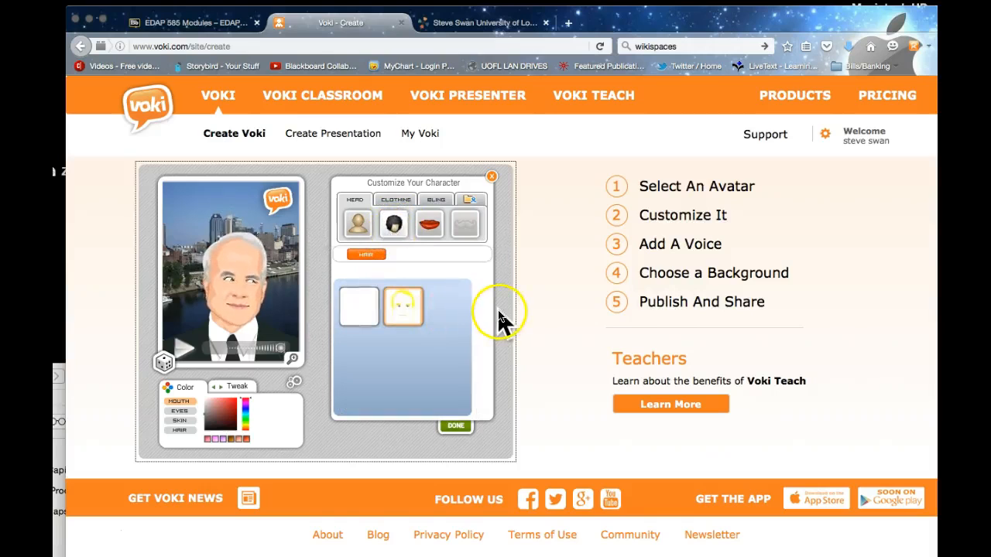
click(434, 227)
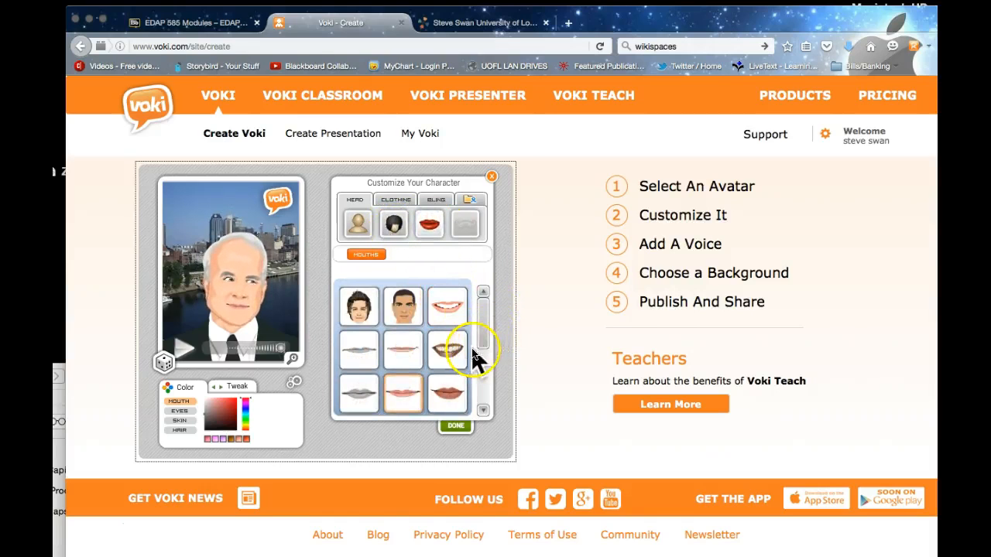
click(485, 331)
mouse_move(486, 332)
mouse_down()
mouse_move(479, 398)
mouse_move(480, 328)
mouse_move(472, 331)
mouse_up()
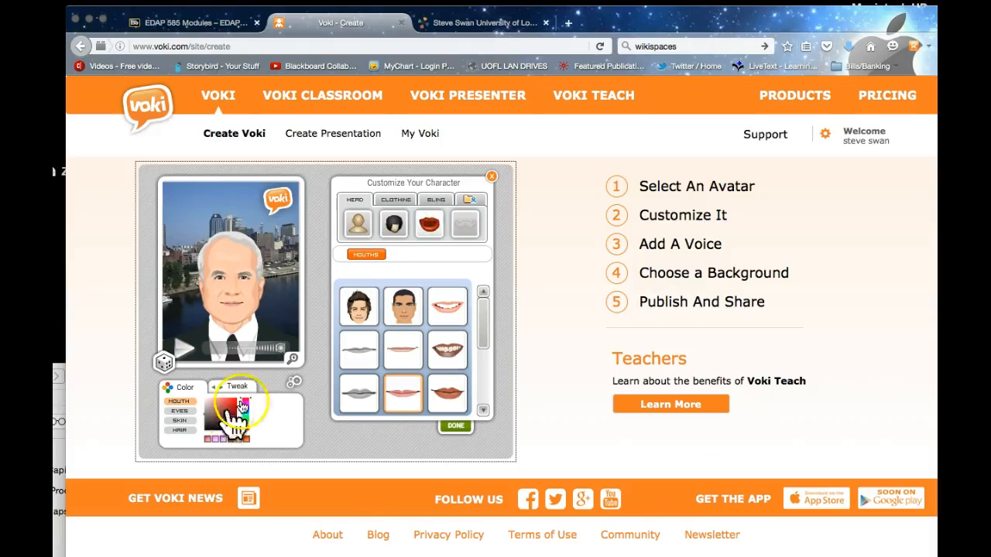
click(360, 306)
click(402, 308)
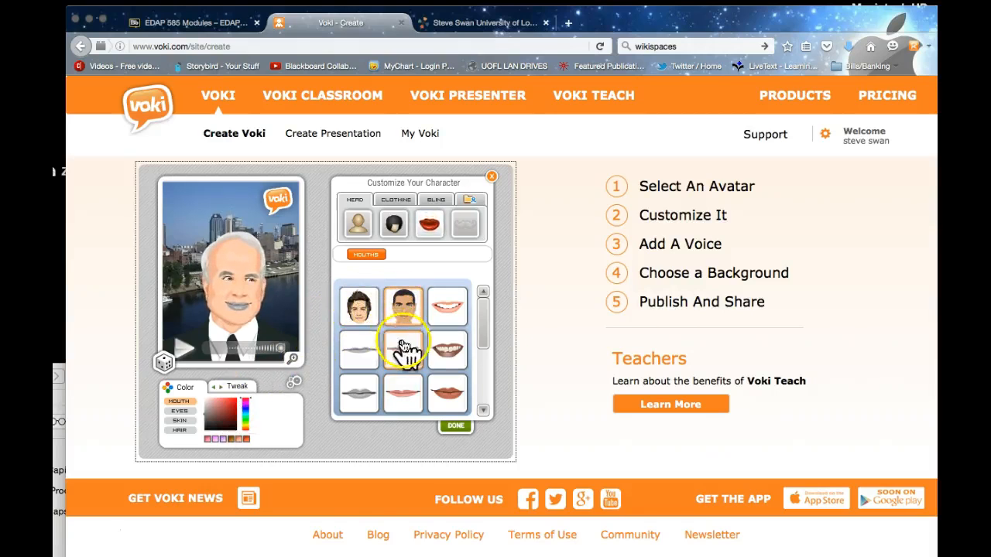
click(449, 353)
click(452, 394)
click(404, 392)
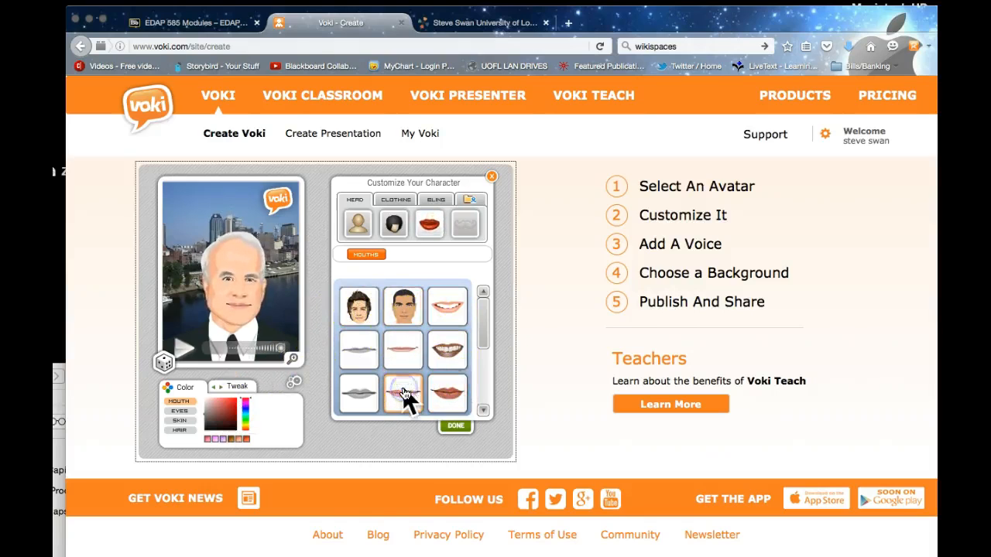
Browse the remaining mouth and hair options and finish customizing the character's head.
click(463, 322)
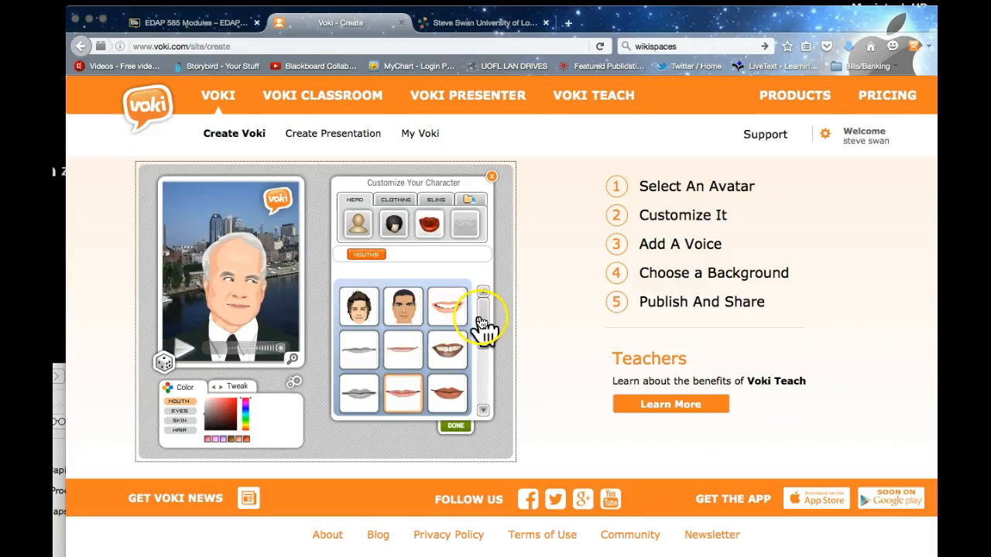
drag(481, 331, 477, 384)
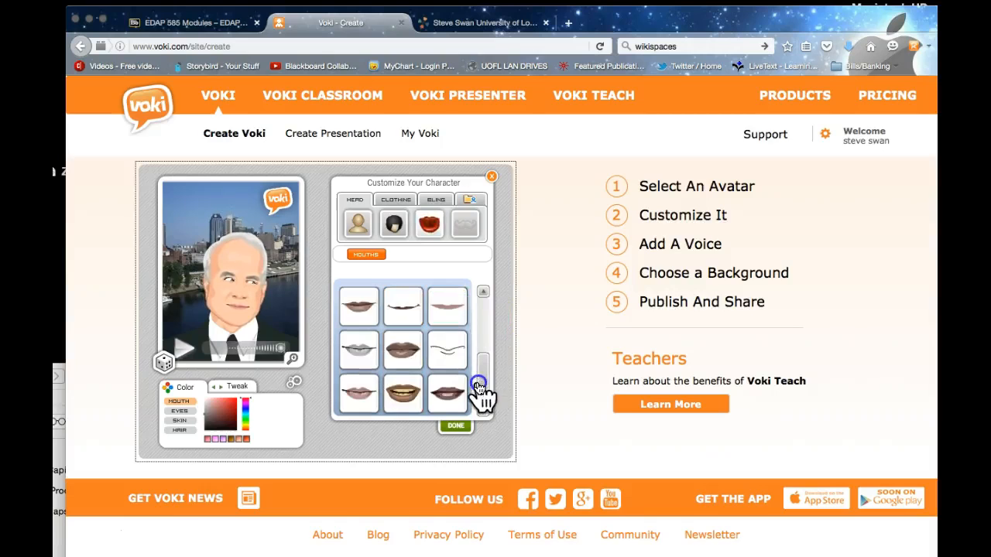
scroll(476, 387, down, 1)
click(392, 220)
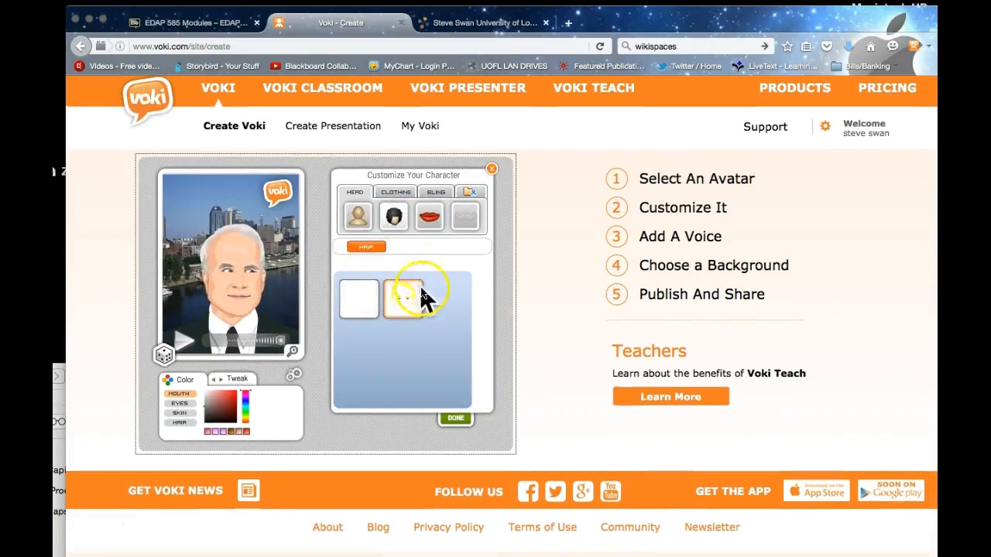
click(456, 419)
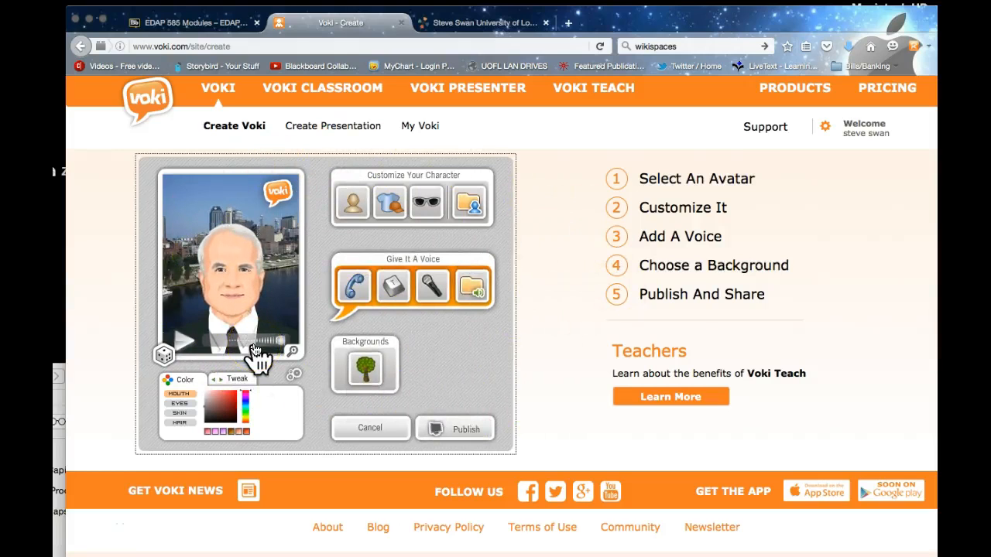
Check the Module 1 Voki instructions and enter the avatar's speech text "Teachers touch tomorrow not no other vocation.".
click(401, 300)
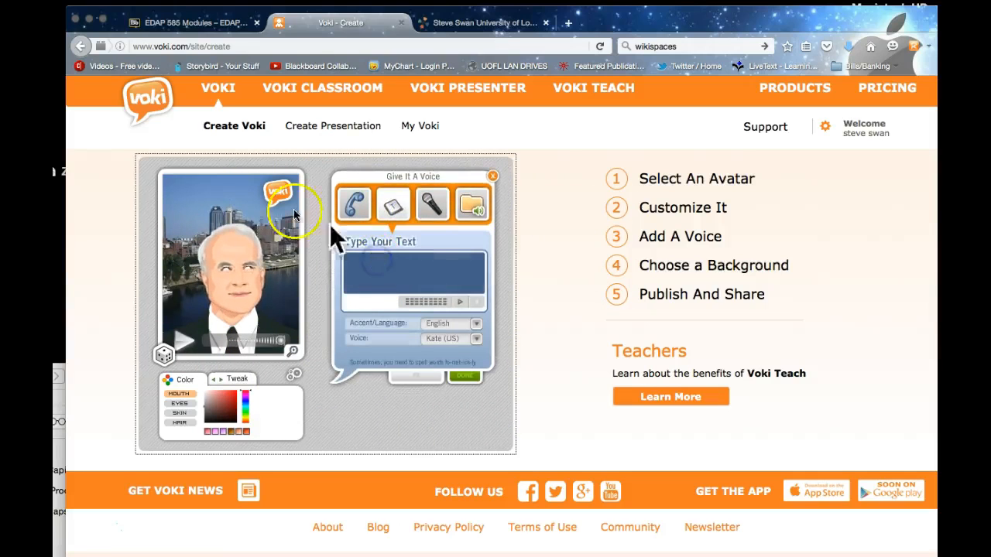
click(129, 24)
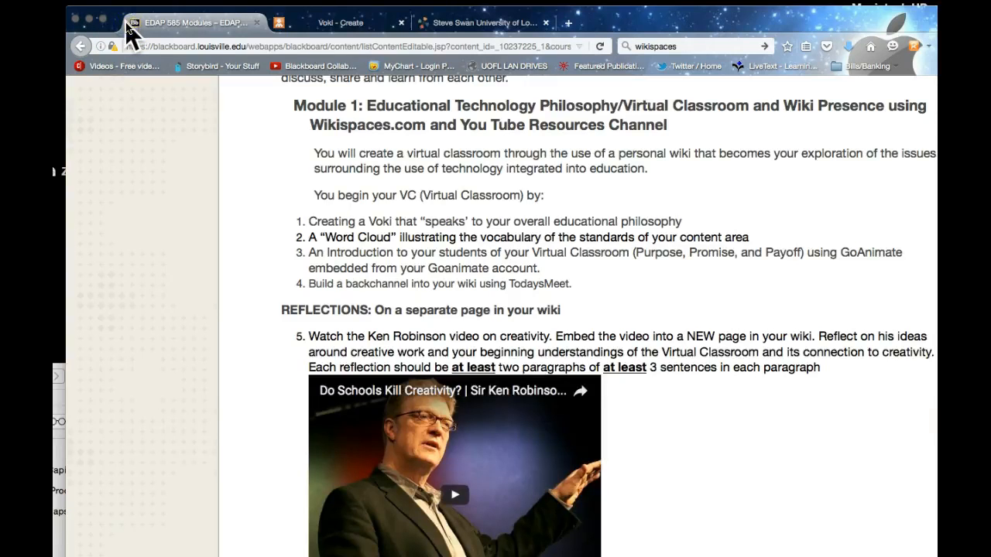
click(321, 26)
click(407, 256)
text(Te)
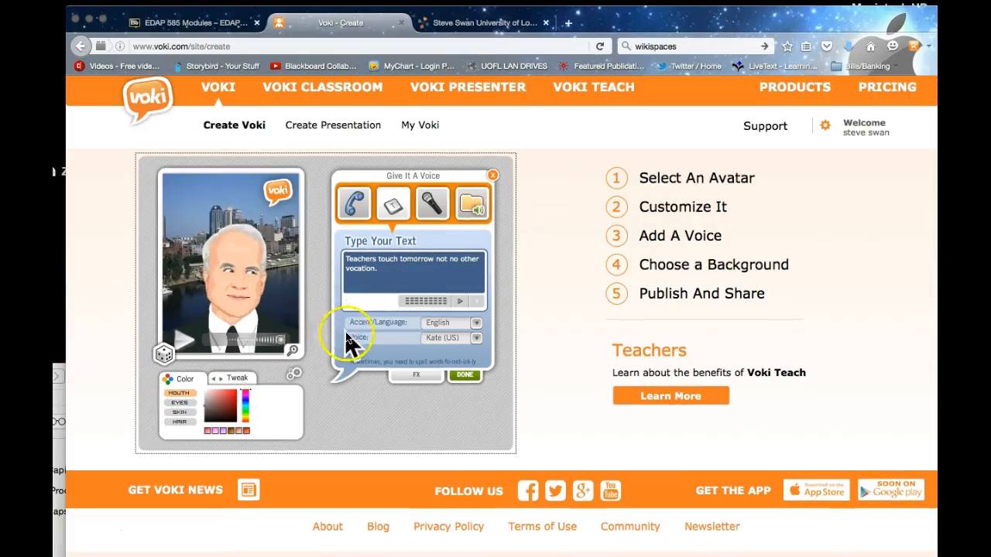
Preview the typed speech, change the voice to James (US) and play the speech again.
click(461, 307)
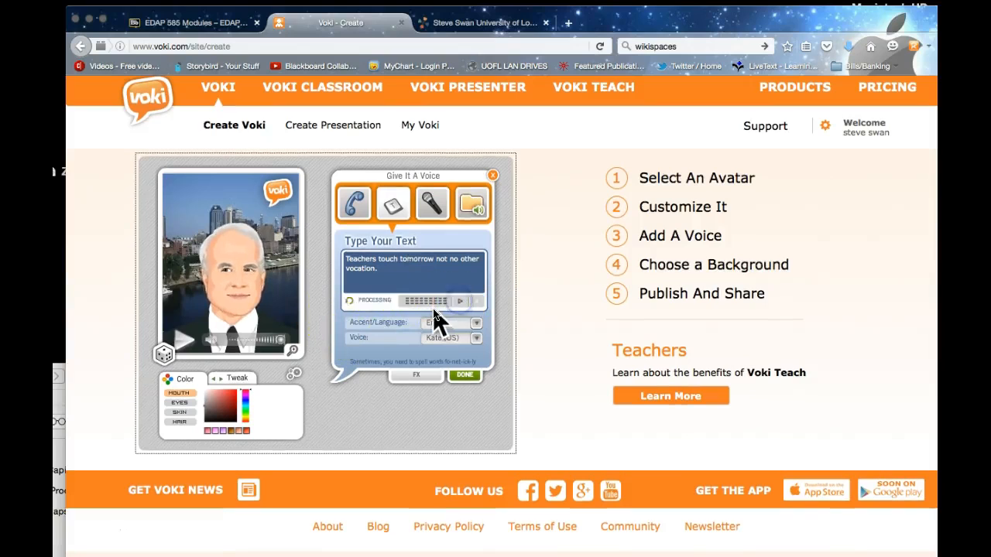
click(427, 305)
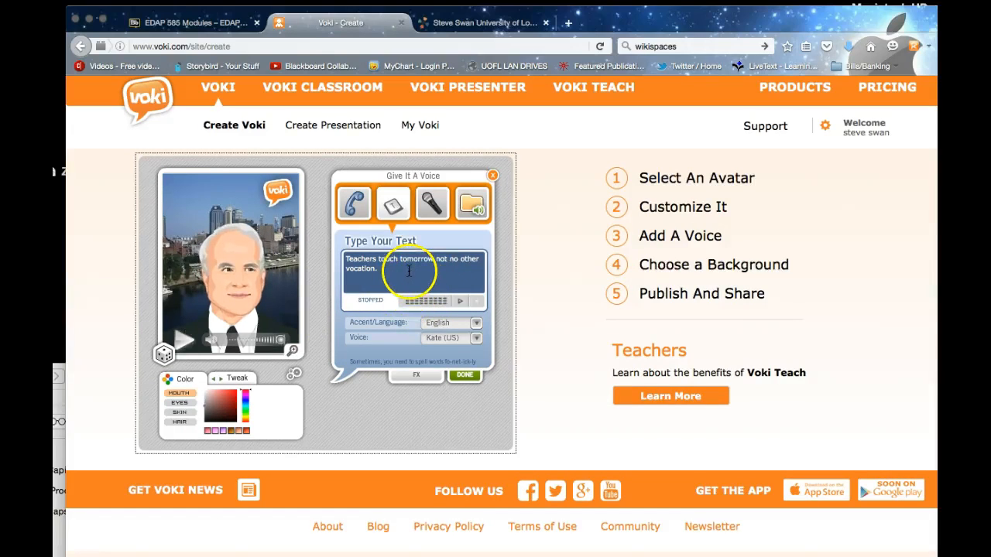
click(477, 340)
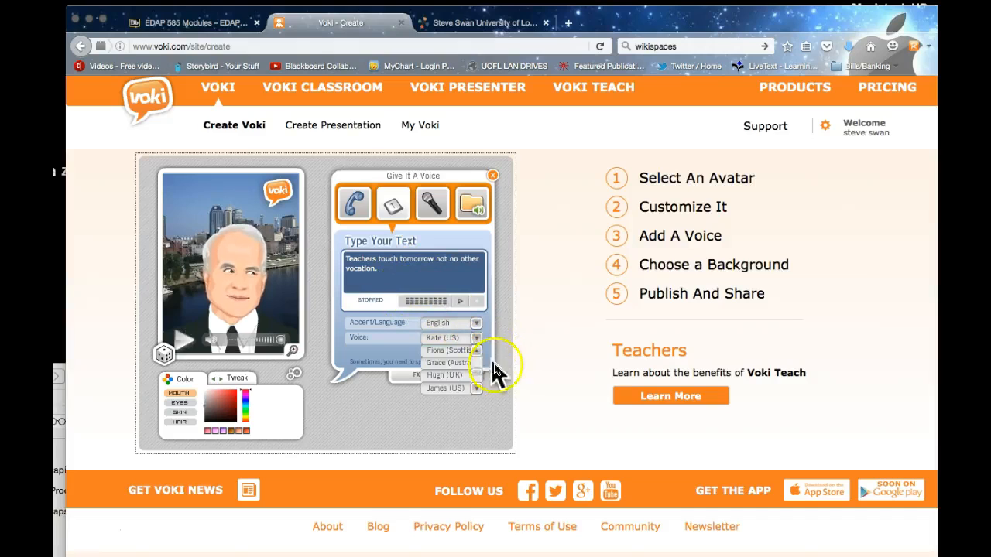
click(458, 394)
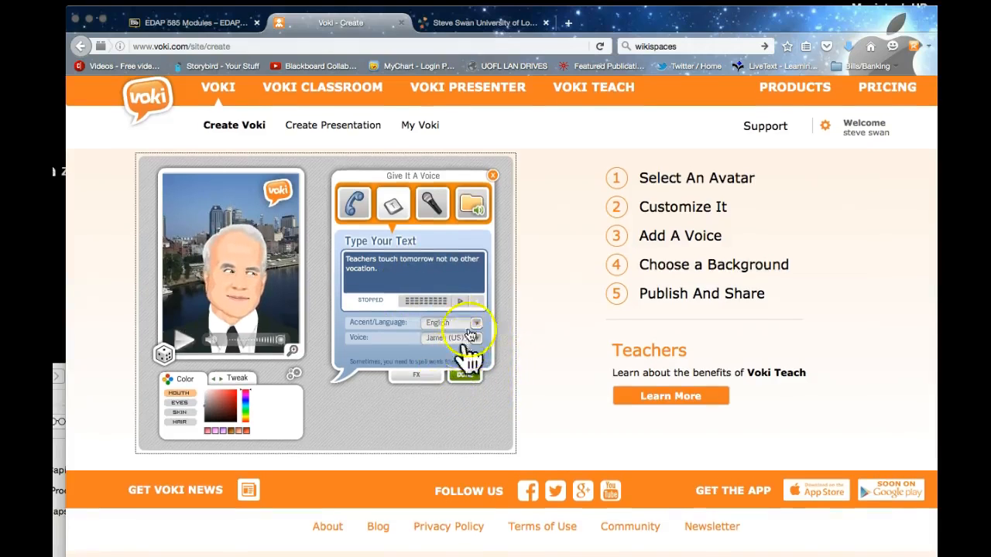
click(459, 302)
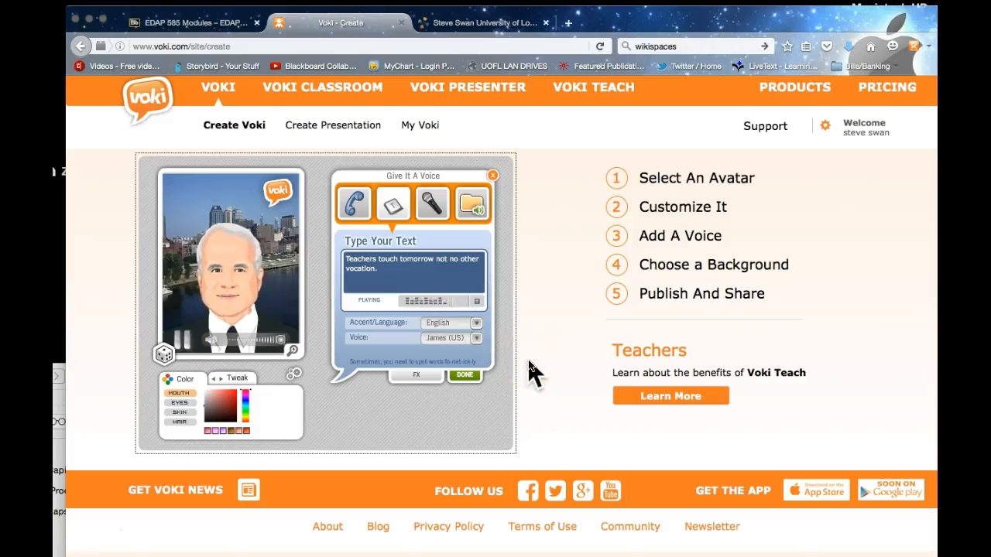
Correct the speech text to "Teachers touch tomorrow like no other vocation.", preview it and accept the voice.
click(427, 280)
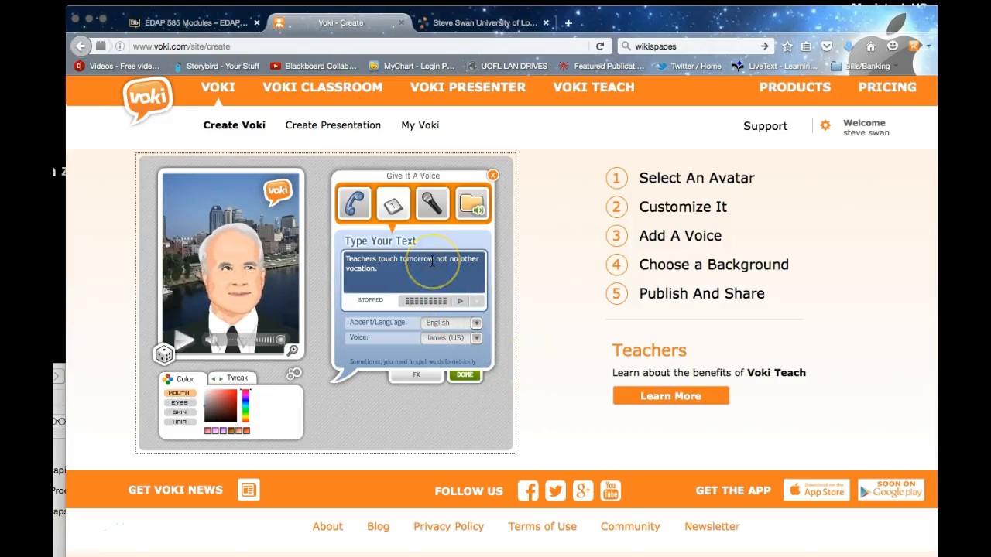
double_click(435, 259)
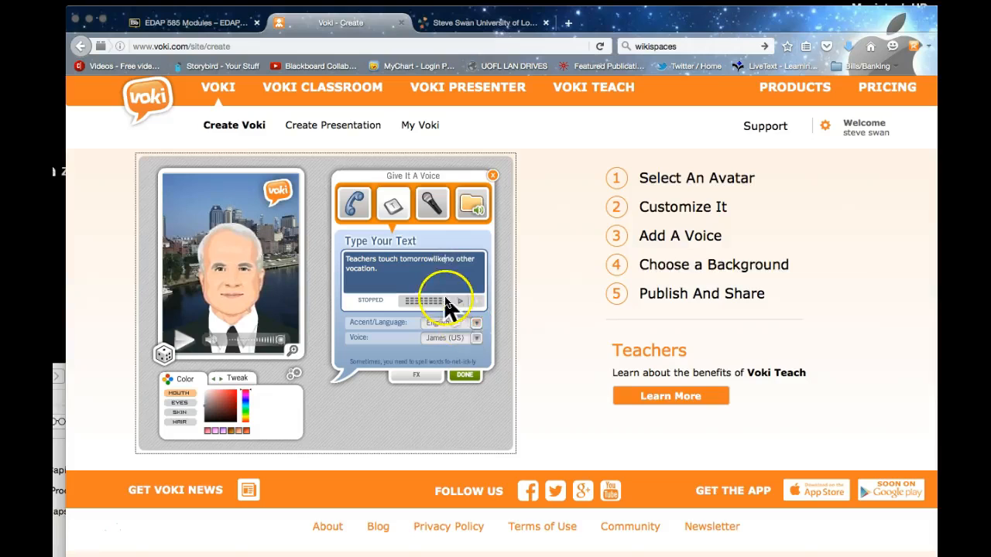
click(435, 259)
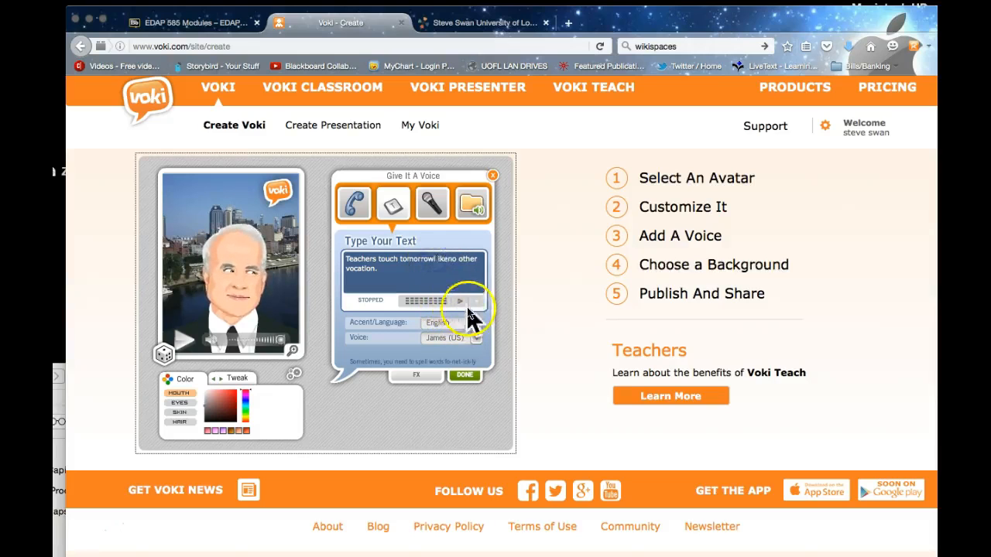
click(447, 259)
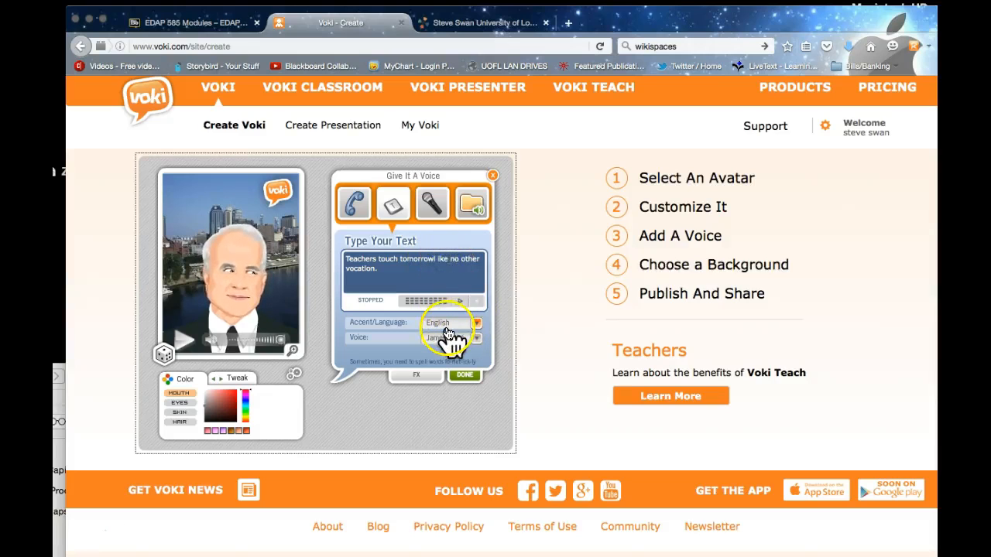
click(460, 301)
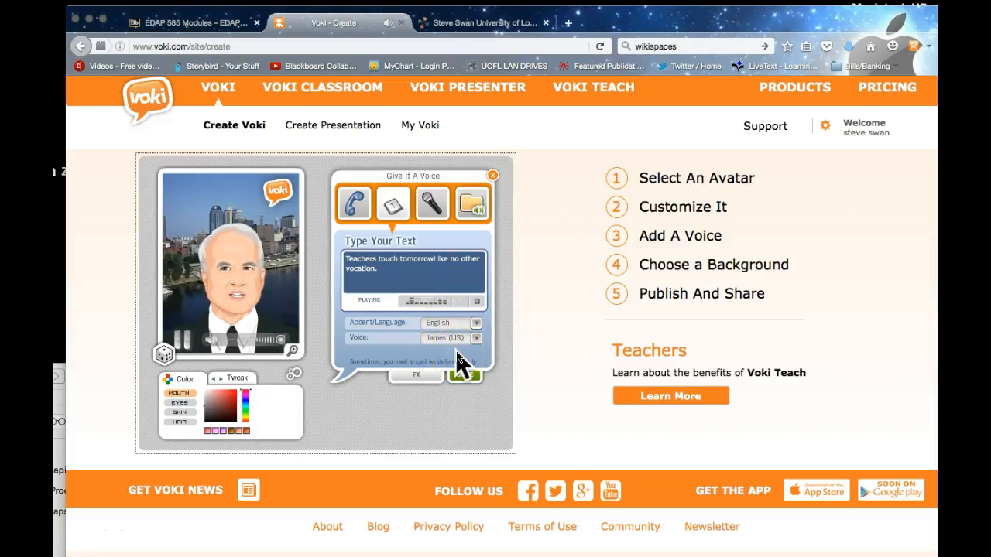
click(436, 261)
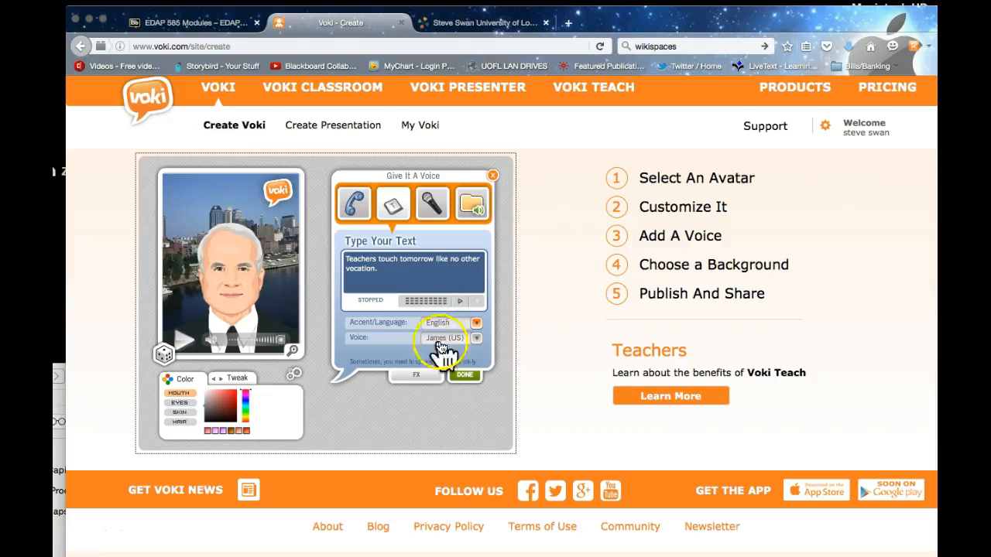
click(362, 266)
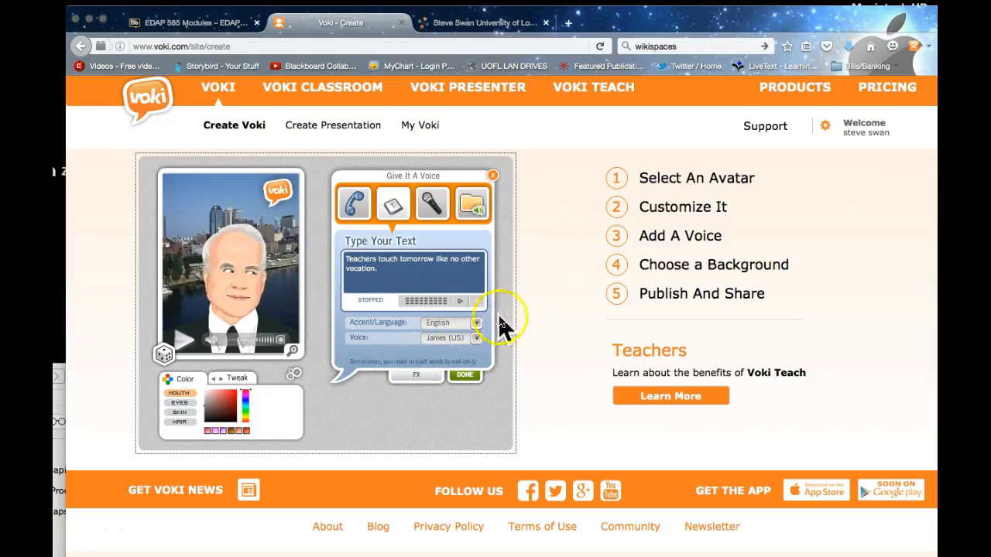
click(460, 301)
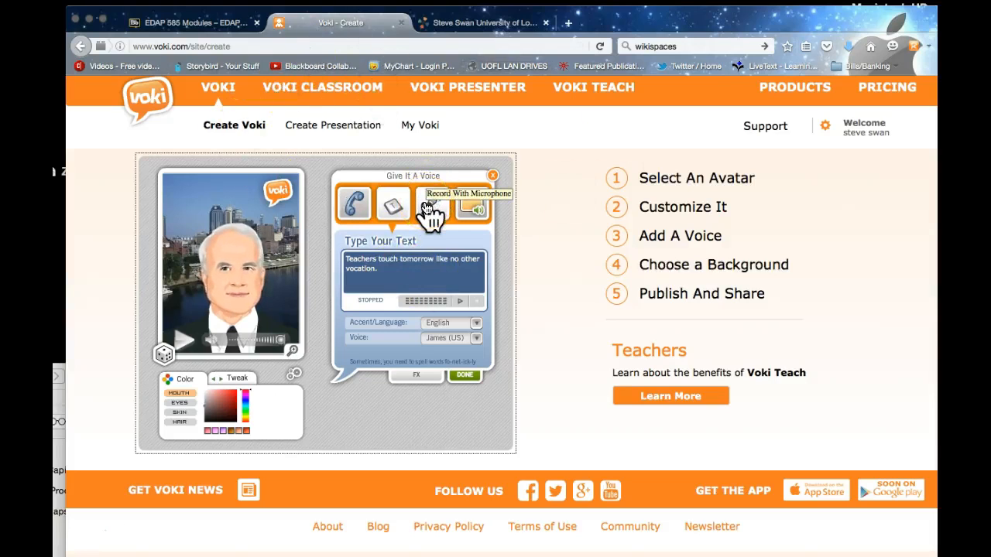
click(451, 260)
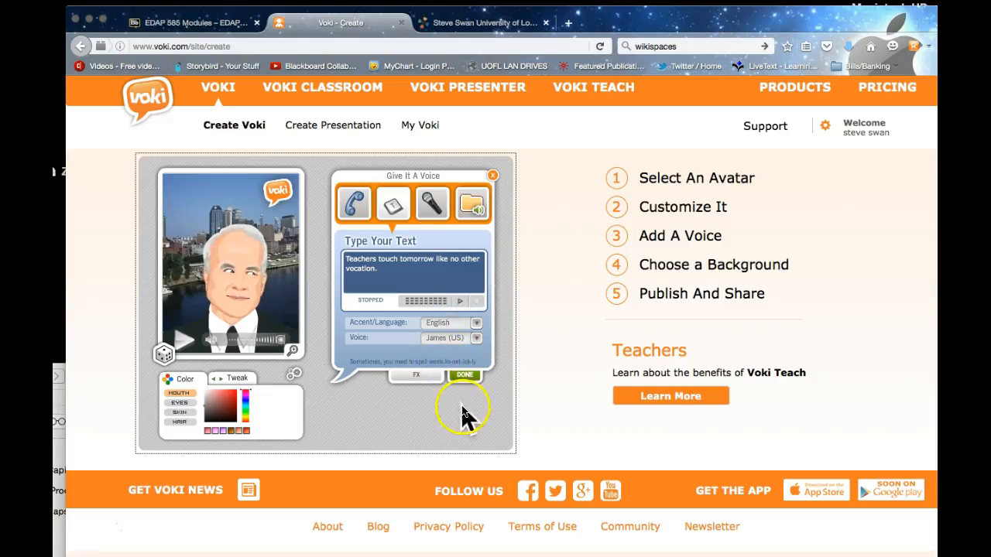
click(465, 376)
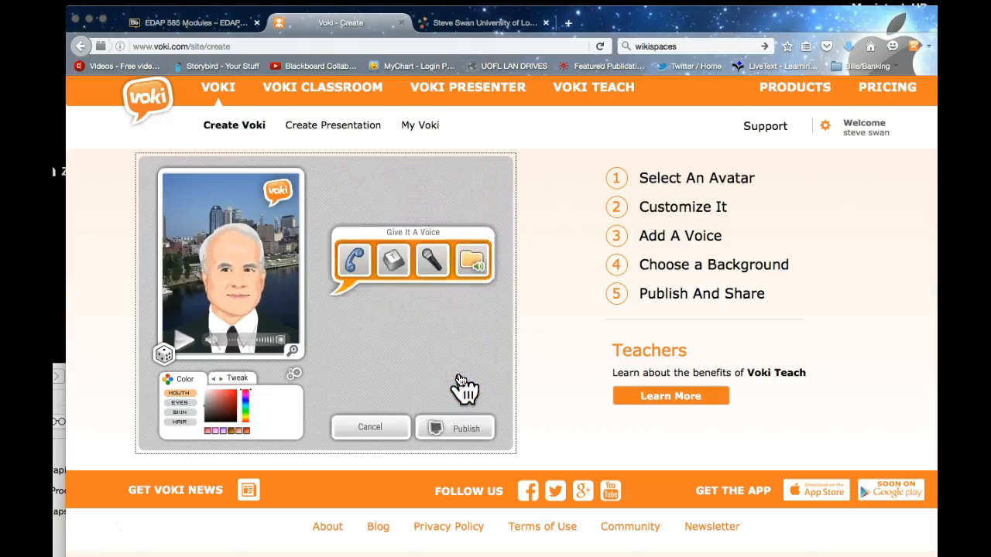
Check the background option, publish the Voki and save the scene under a title beginning with "Teache".
click(364, 370)
click(356, 372)
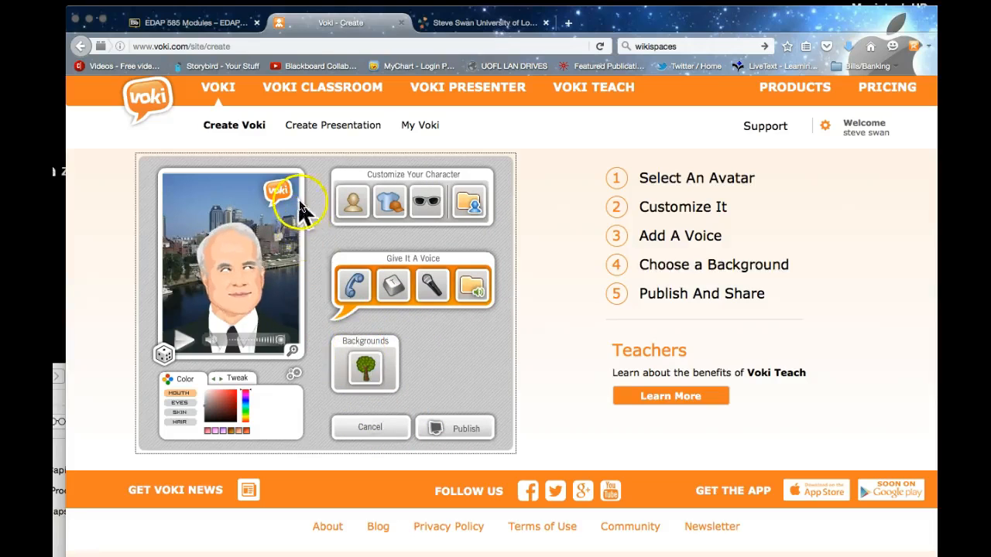
click(466, 429)
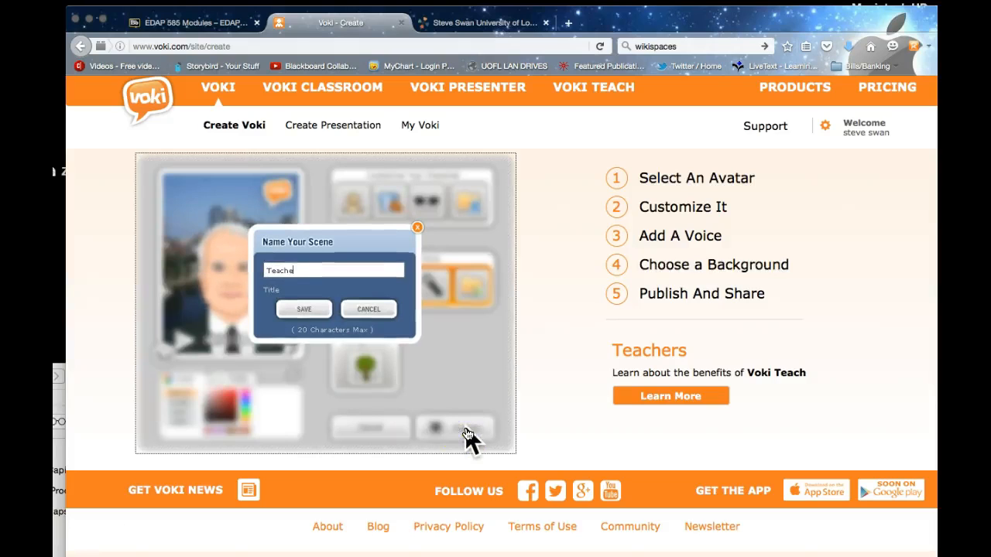
click(324, 309)
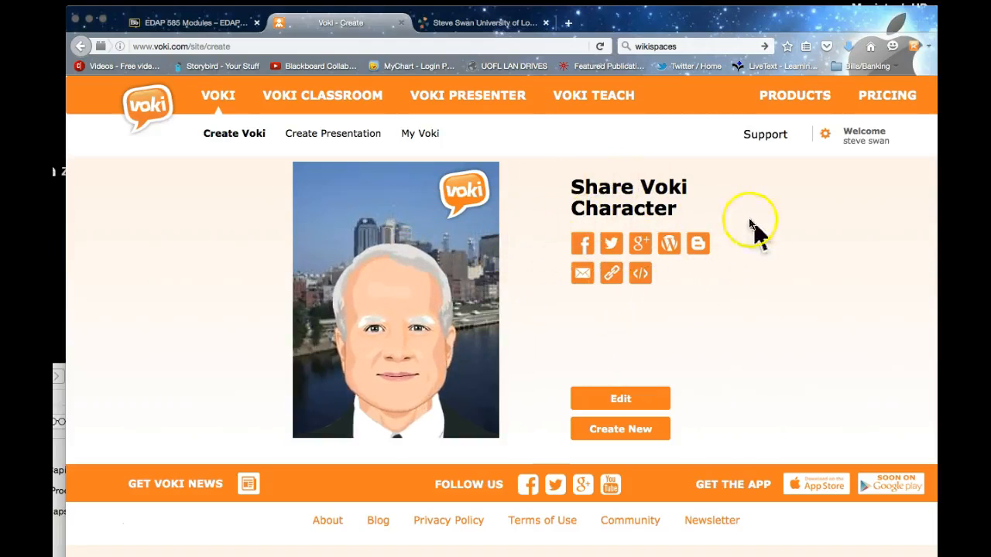
Open the published Voki's embed code, try the Large - 600x338 dimensions and switch to the deprecated code that uses Flash.
mouse_move(498, 298)
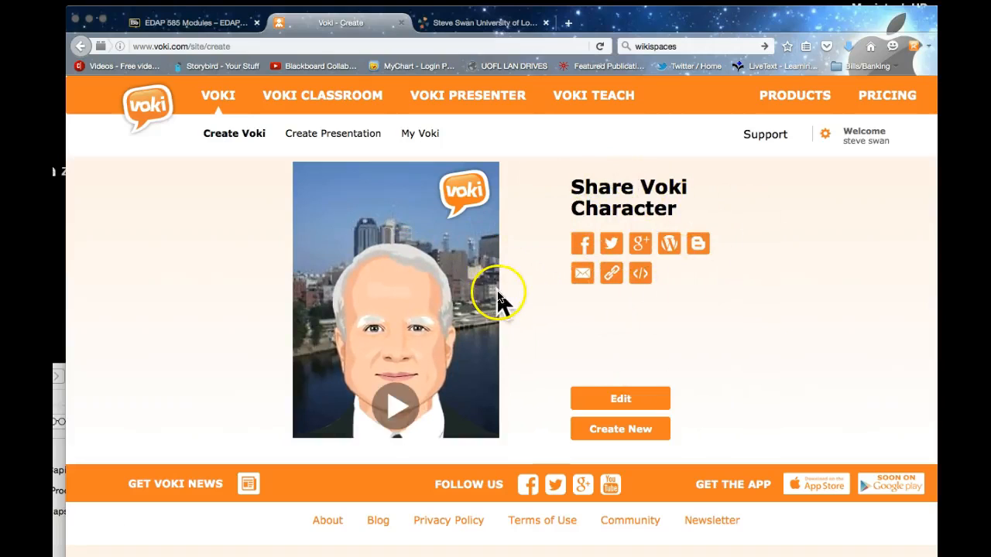
click(641, 277)
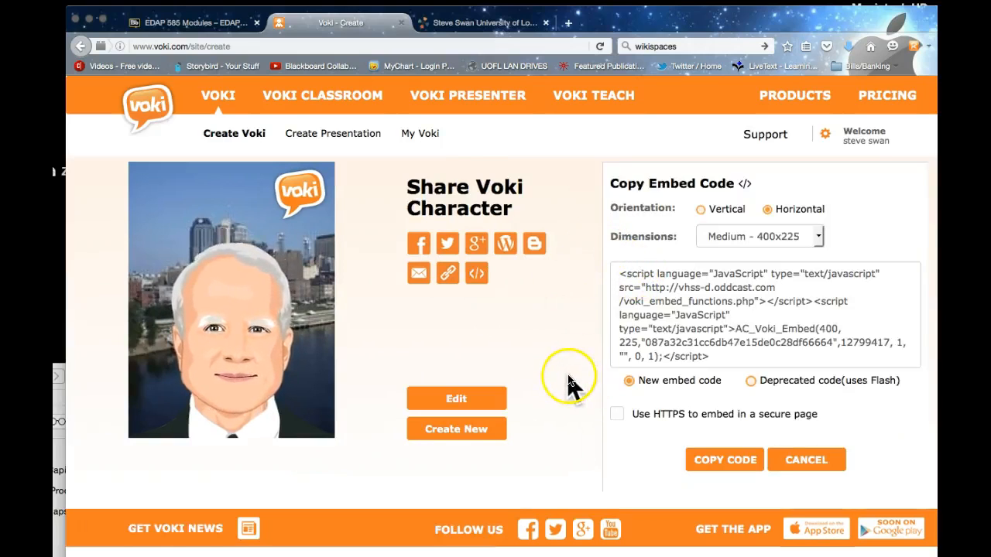
click(820, 238)
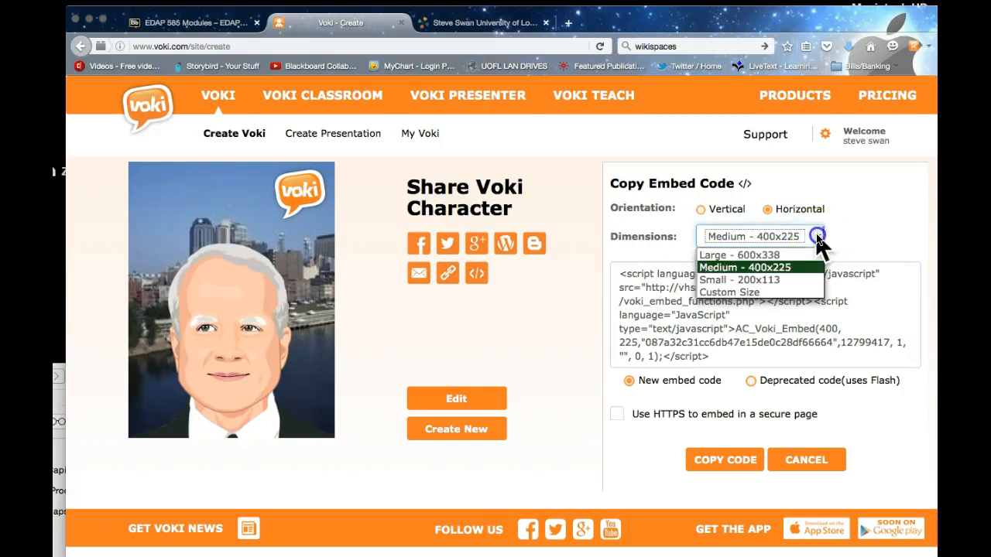
click(753, 252)
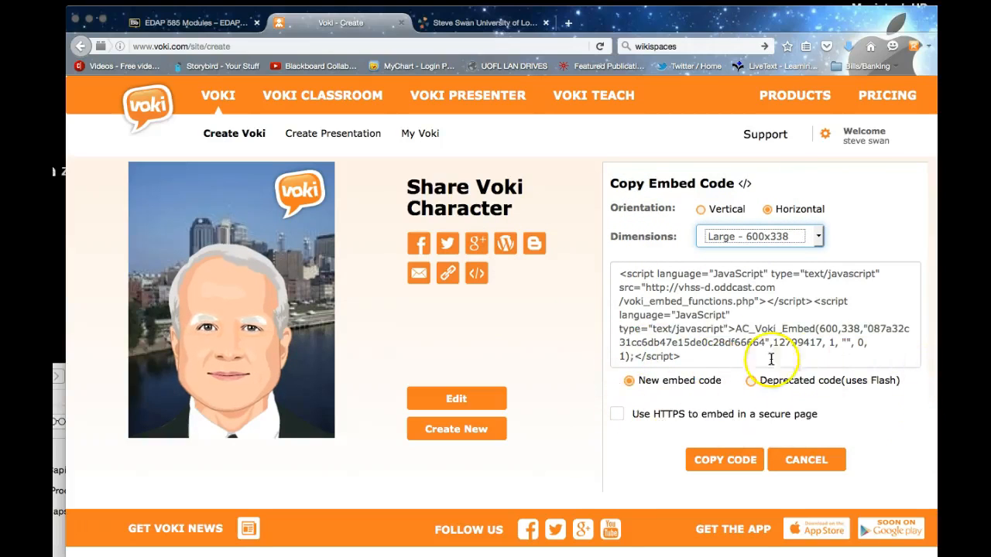
click(564, 396)
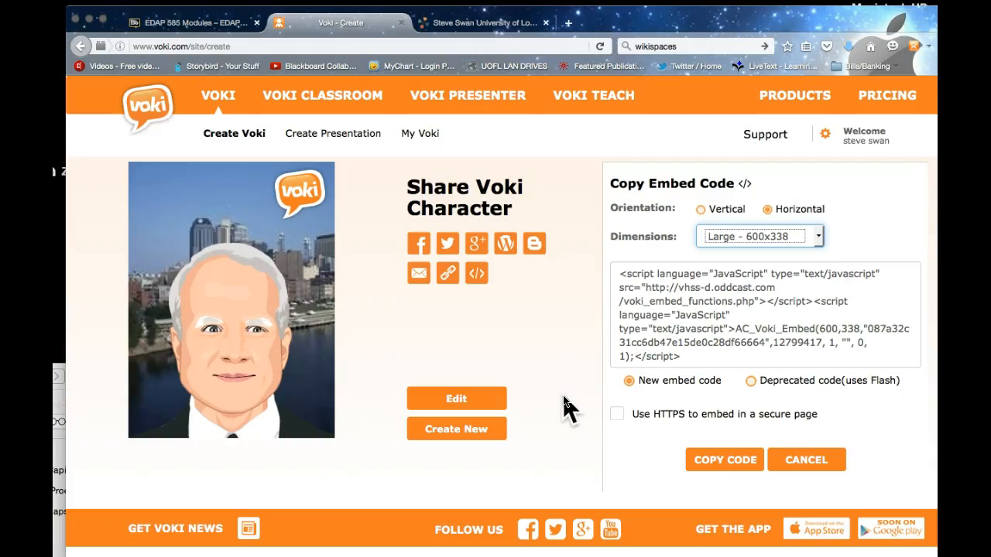
click(749, 381)
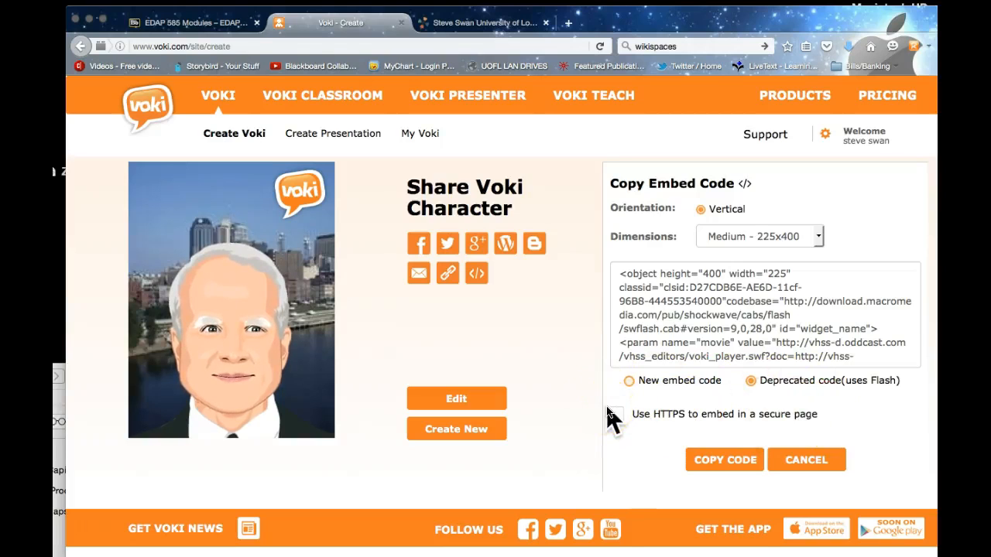
Check the SSL option in the wiki's General settings and enable HTTPS in the Voki embed code for a secure page.
click(474, 23)
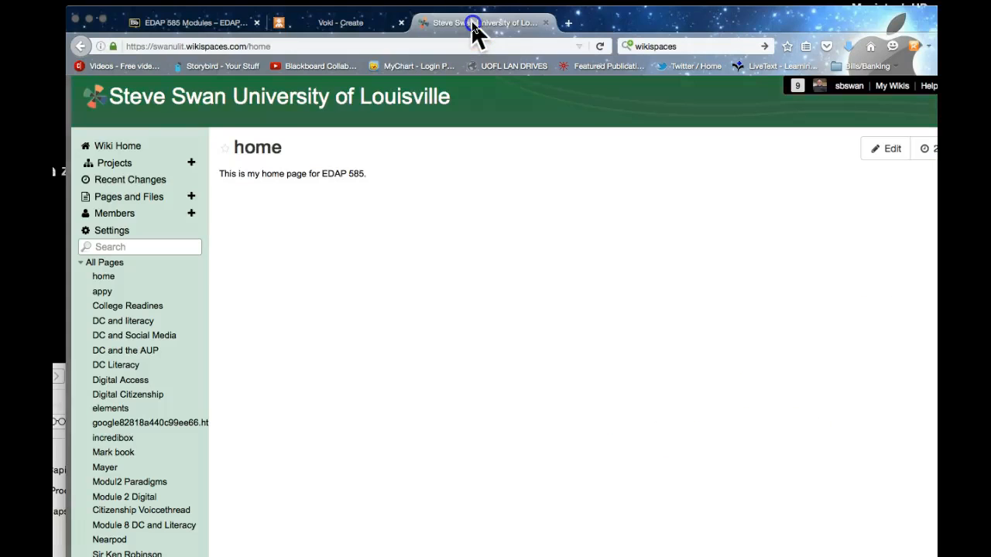
click(121, 229)
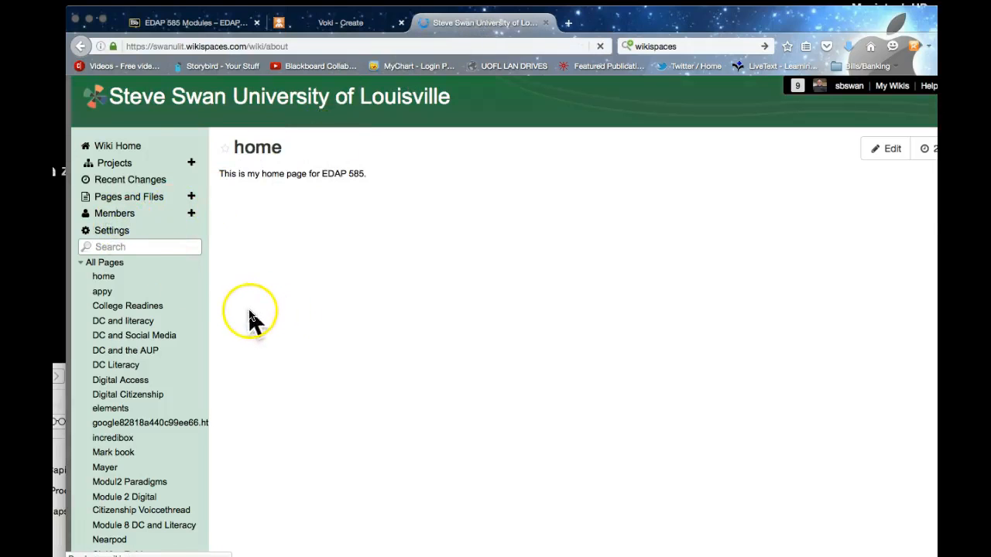
scroll(251, 321, down, 3)
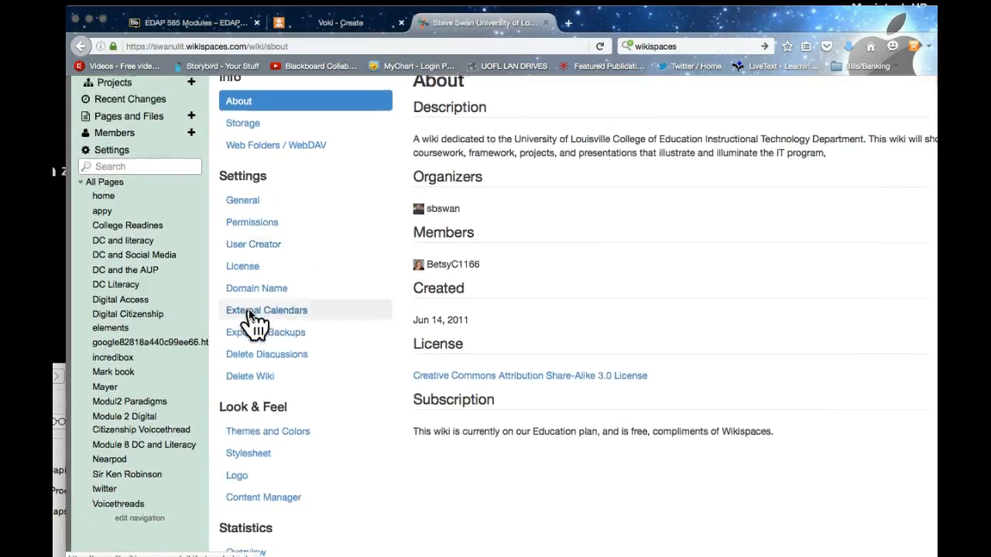
scroll(251, 323, up, 2)
click(247, 264)
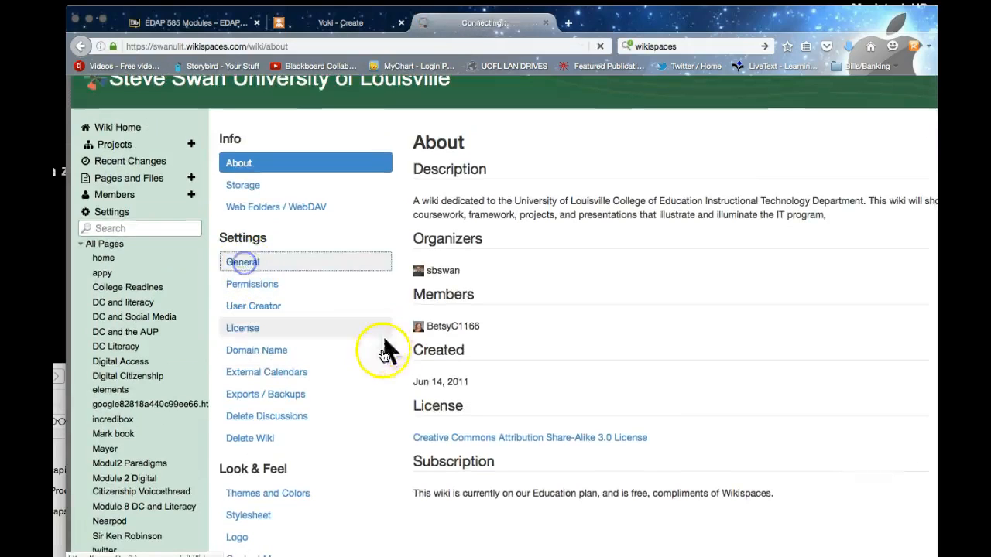
scroll(400, 353, down, 5)
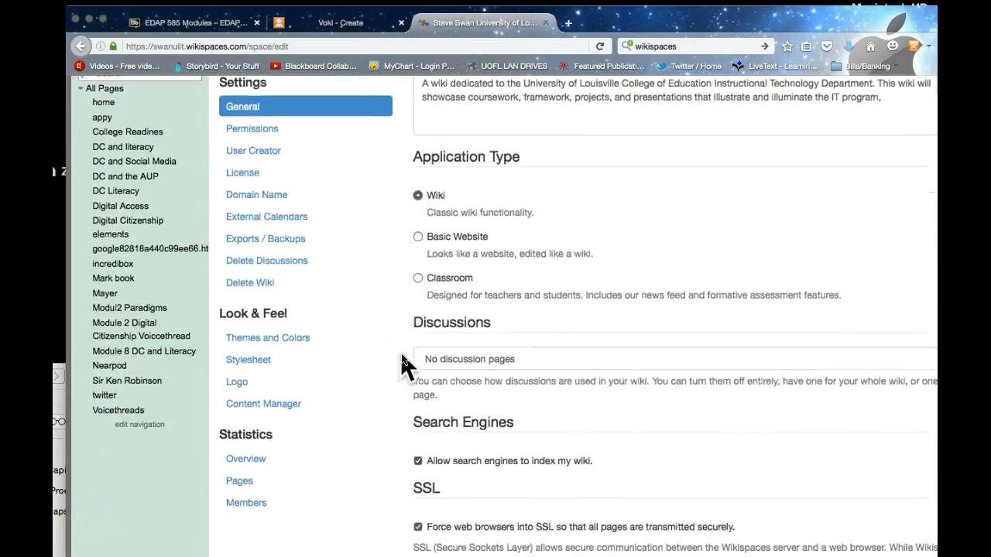
scroll(400, 359, down, 4)
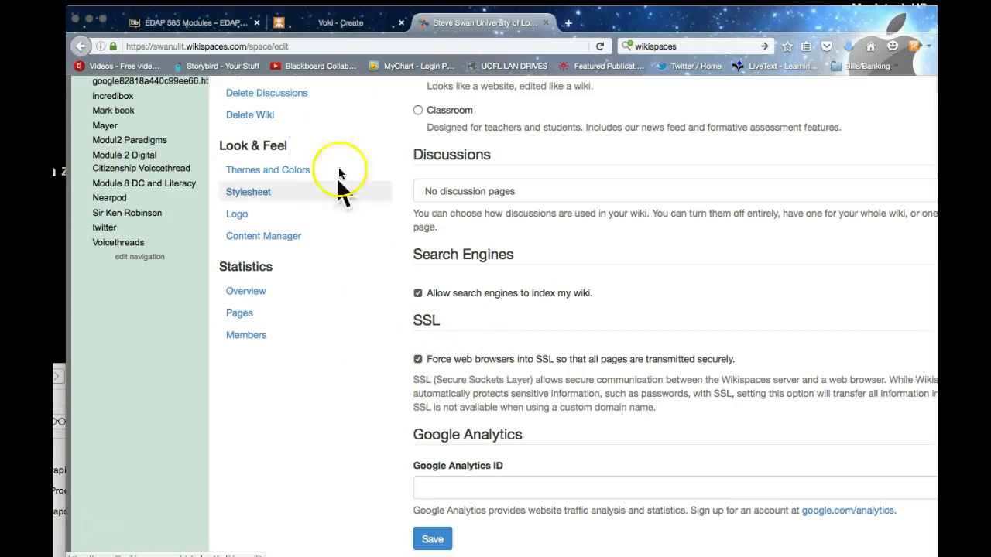
click(338, 23)
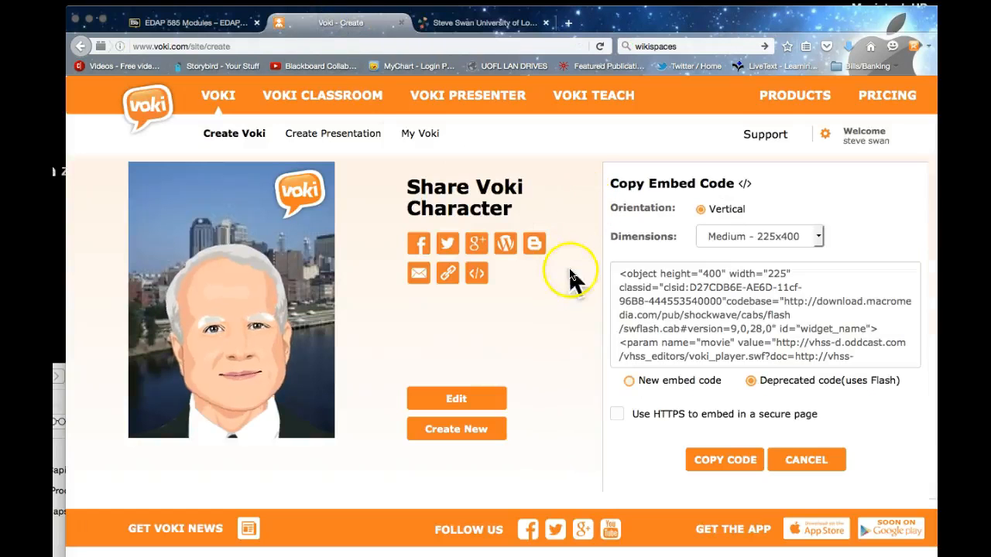
click(624, 422)
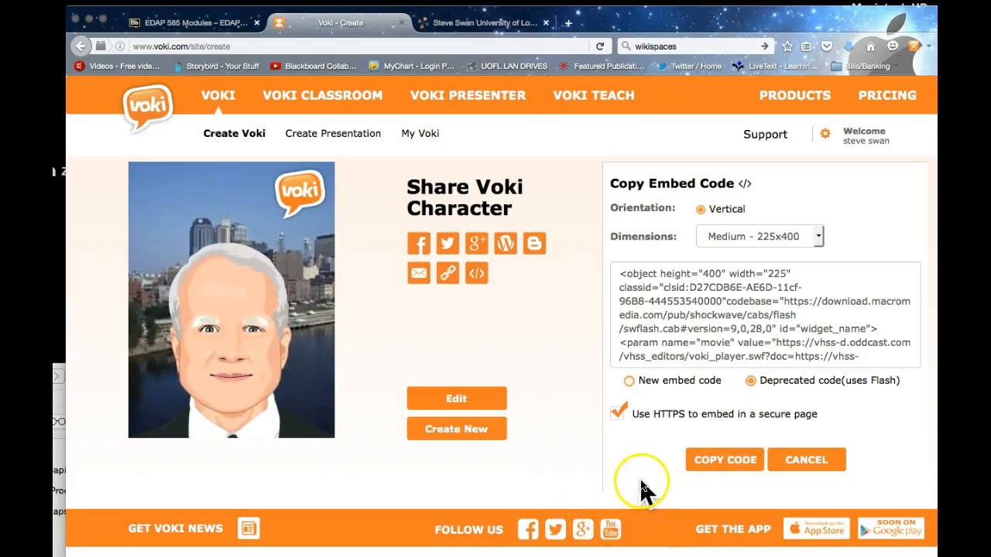
Set the Voki embed dimensions to Large - 338x600 and copy the embed code.
scroll(642, 488, down, 2)
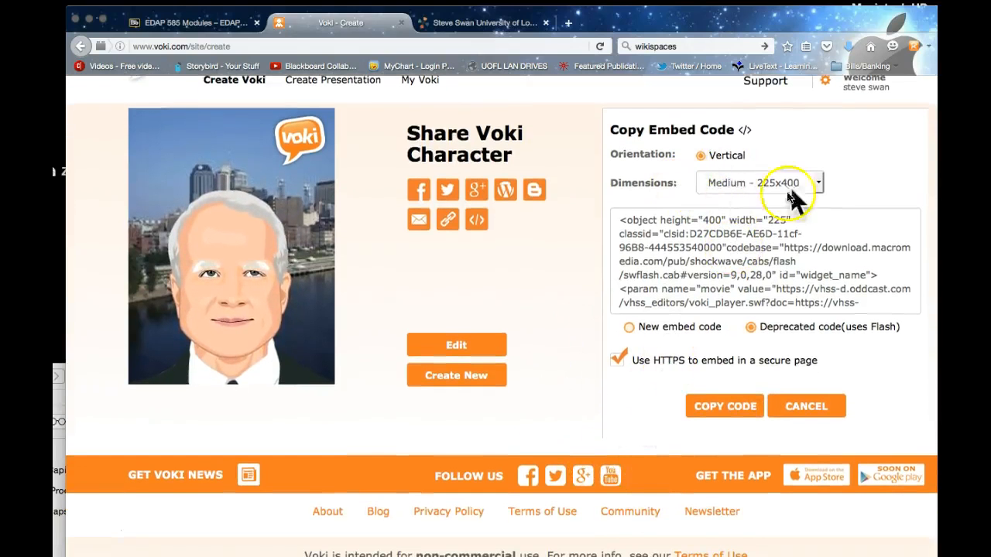
click(822, 186)
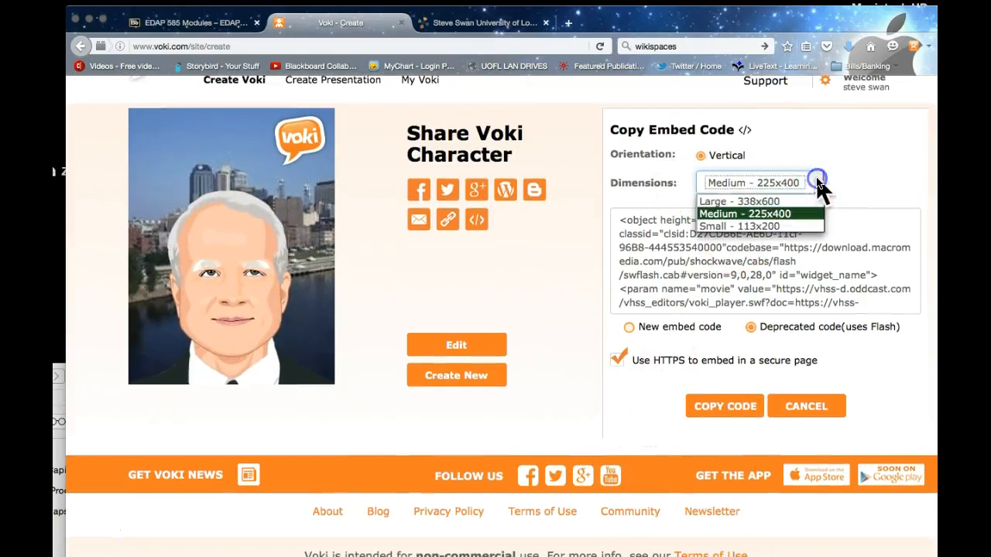
click(768, 199)
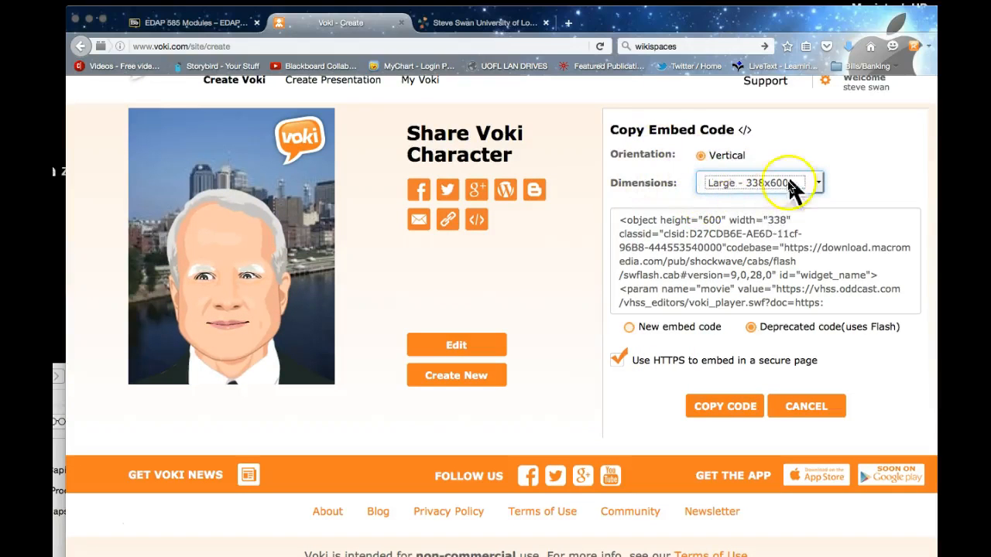
scroll(712, 182, up, 2)
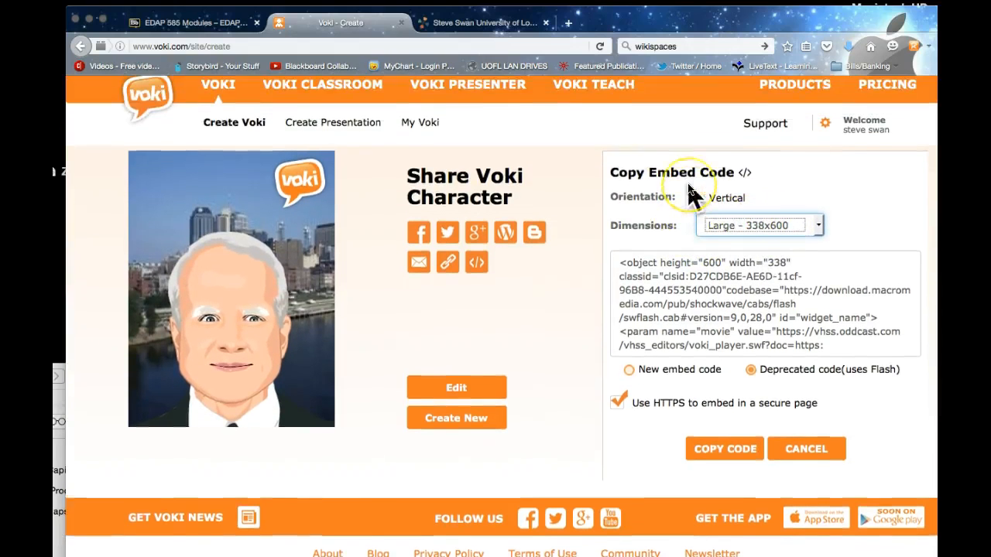
scroll(754, 210, down, 1)
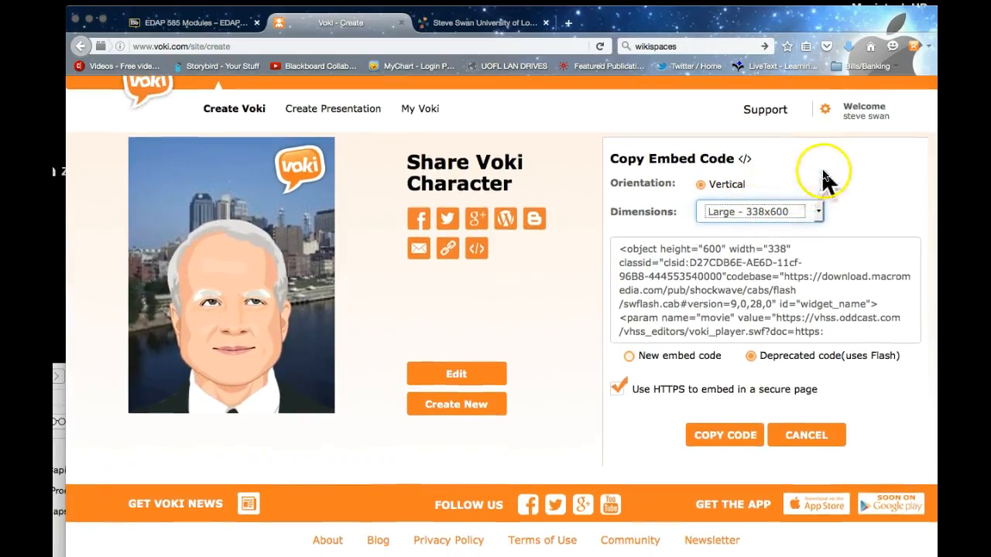
scroll(666, 282, down, 3)
scroll(672, 267, down, 3)
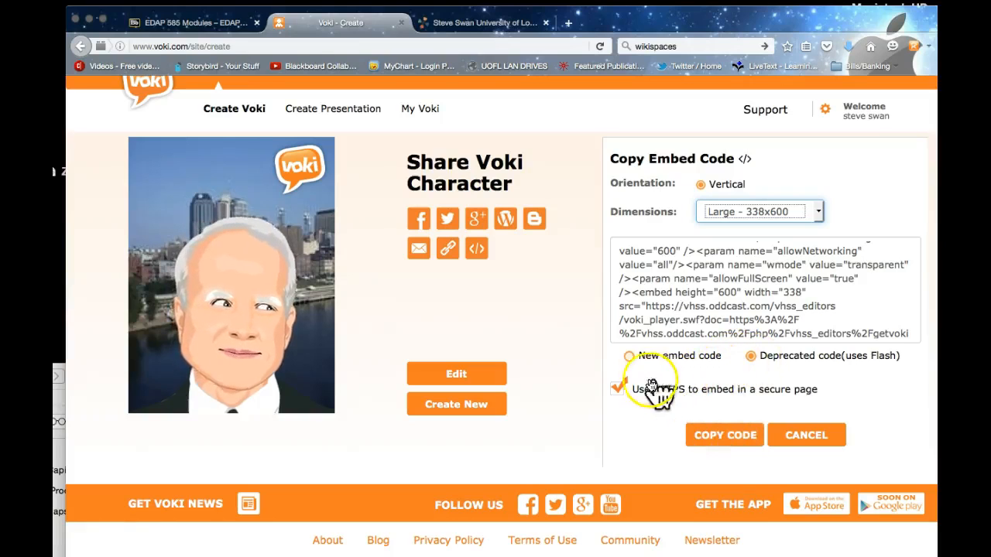
scroll(624, 384, up, 1)
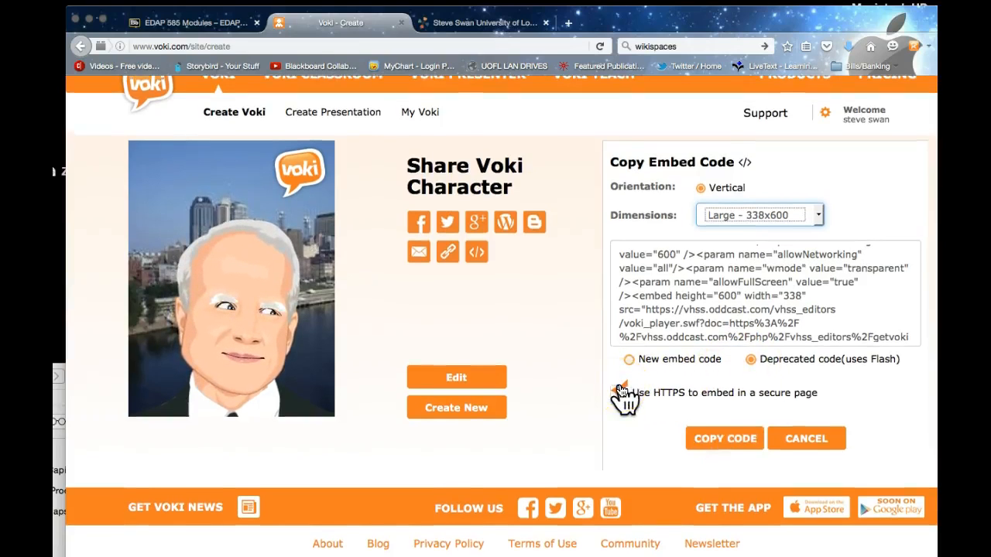
click(729, 439)
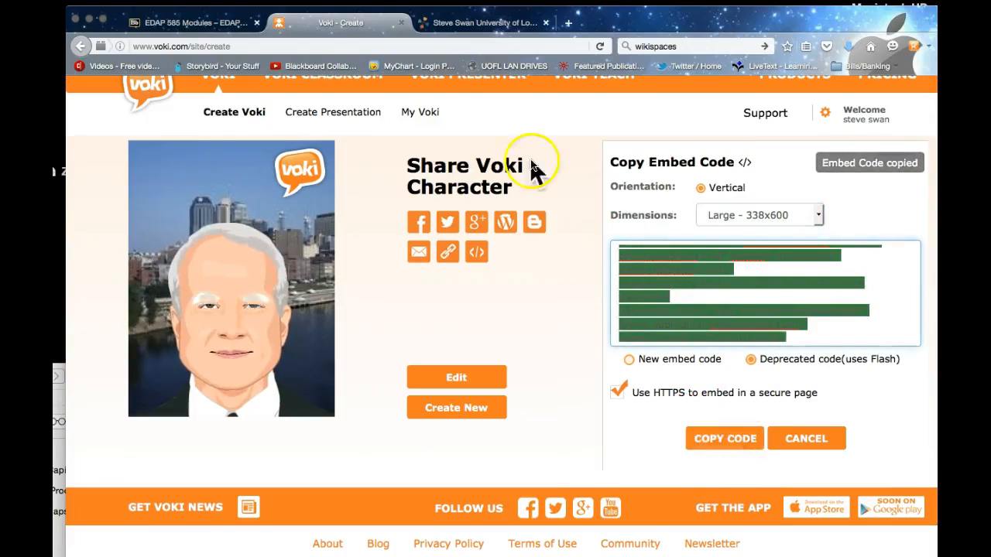
Switch to the wiki, open its home page for editing and start a new line below the EDAP 585 sentence.
click(453, 25)
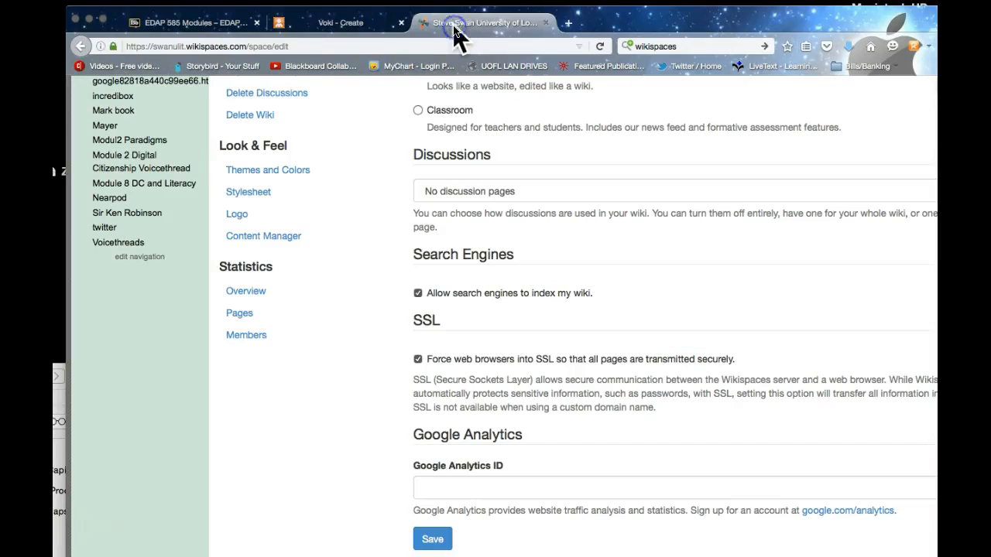
scroll(178, 166, up, 5)
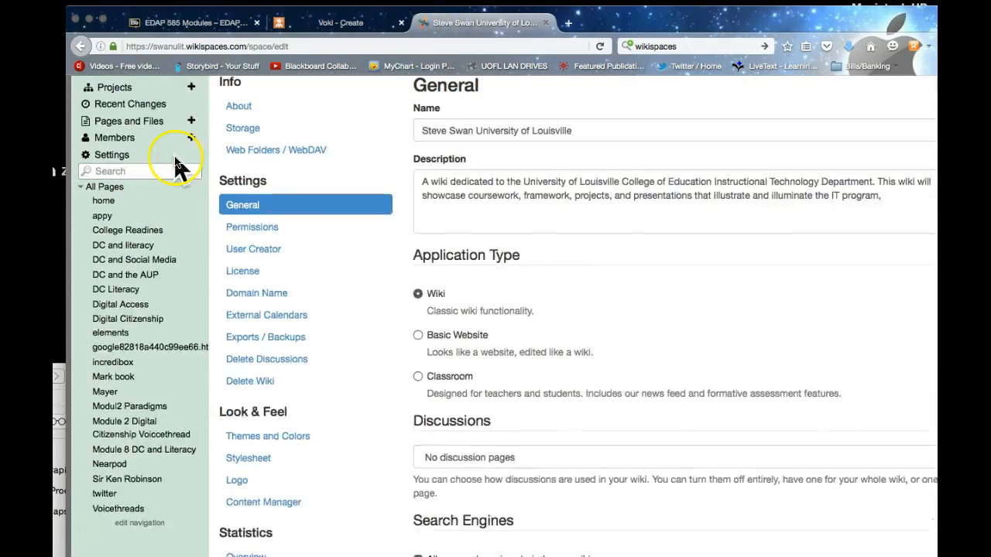
click(103, 225)
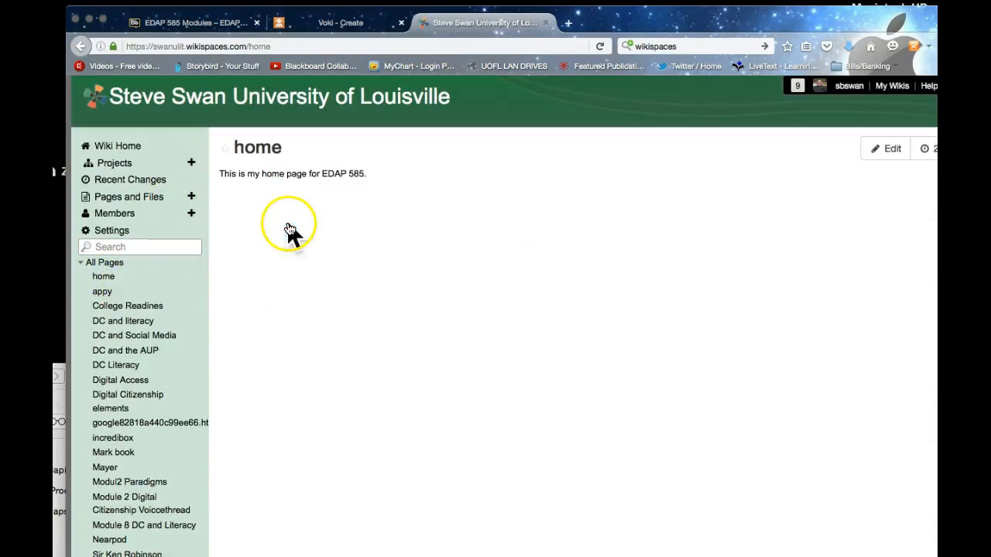
click(898, 148)
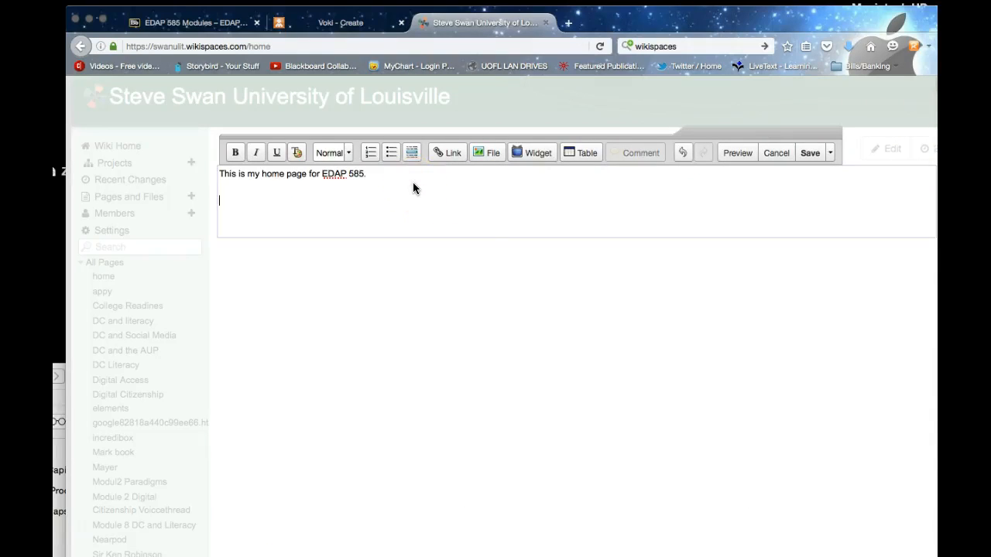
key(Return)
Insert an Other HTML widget below the text, paste the copied Voki embed code into it and save the widget.
click(544, 155)
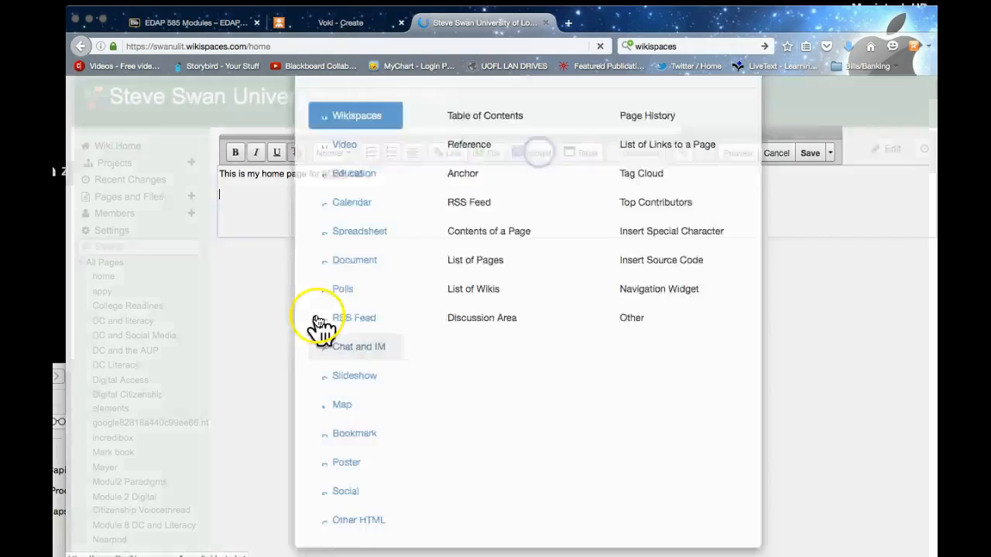
scroll(307, 325, down, 2)
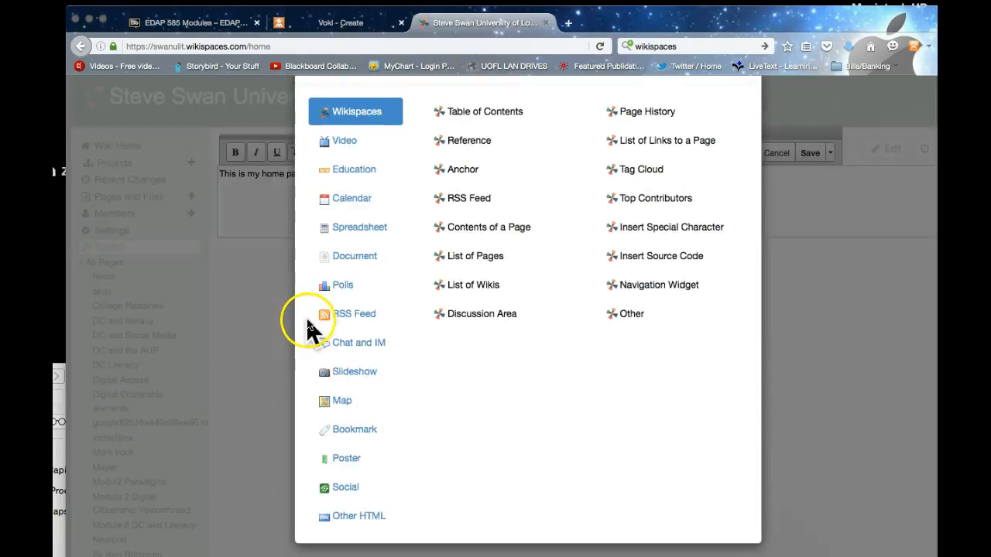
click(346, 524)
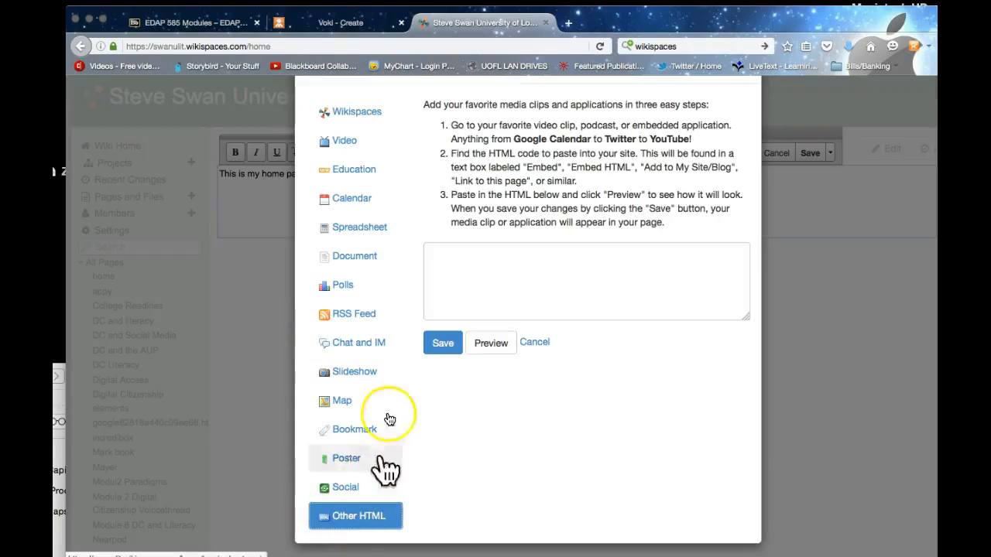
click(449, 265)
right_click(449, 263)
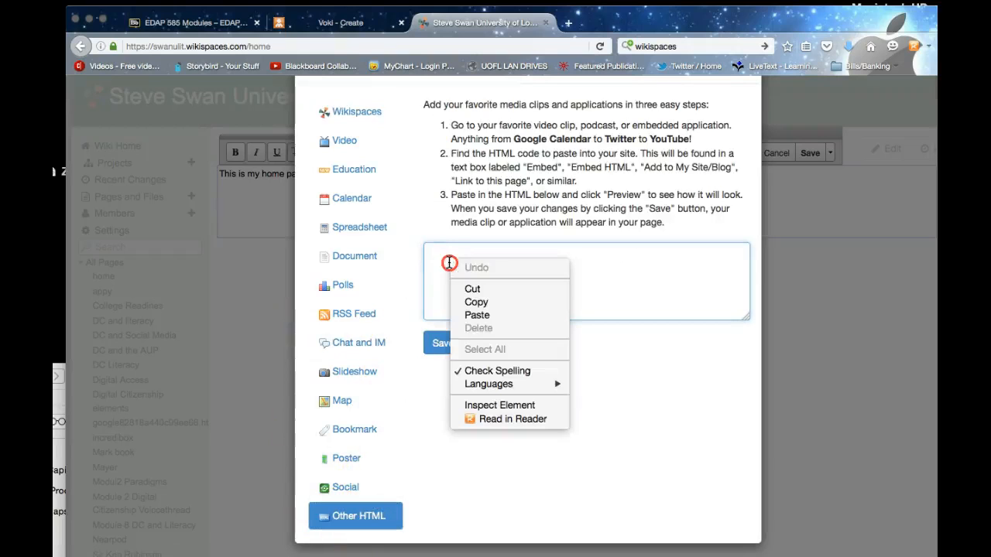
click(462, 315)
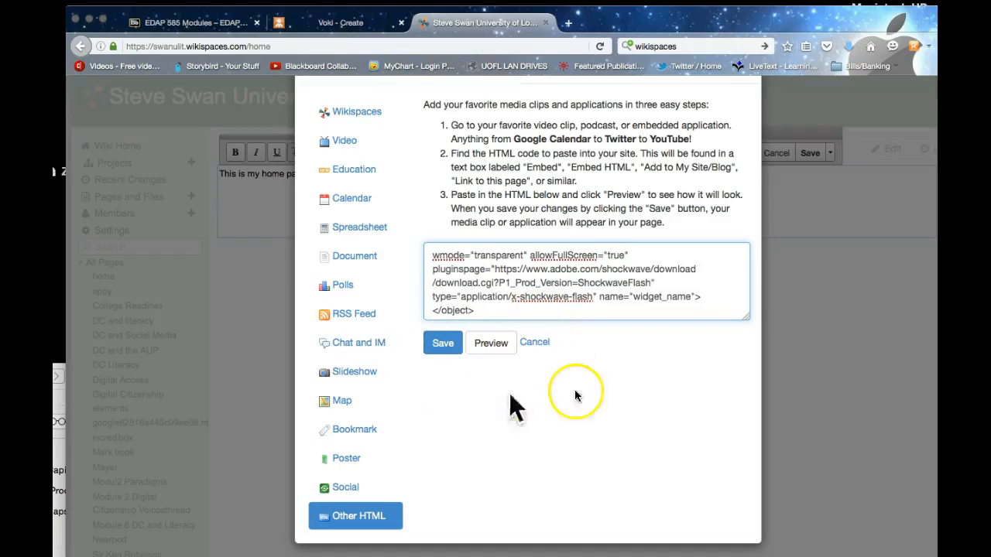
click(442, 343)
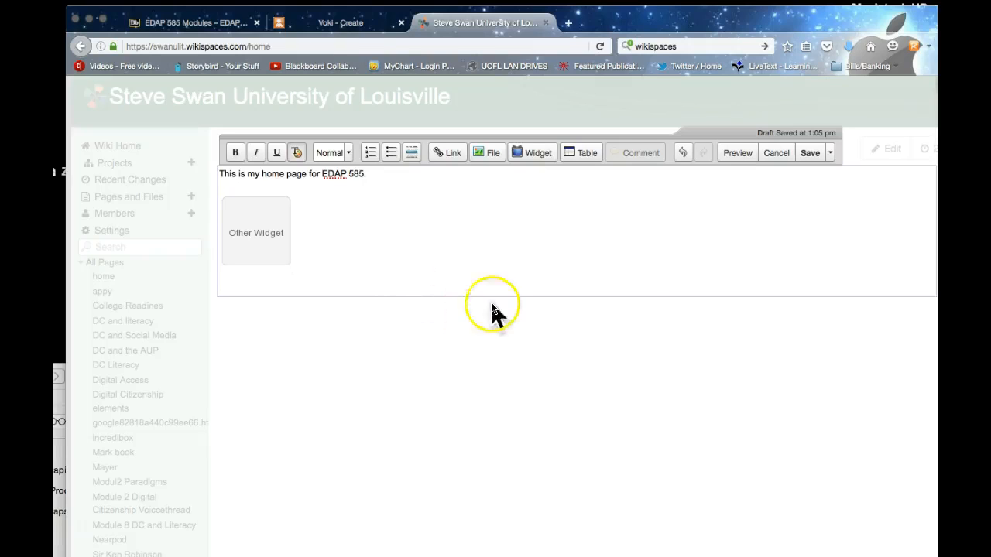
Save the edited wiki home page with the embedded Voki widget.
click(809, 153)
click(843, 222)
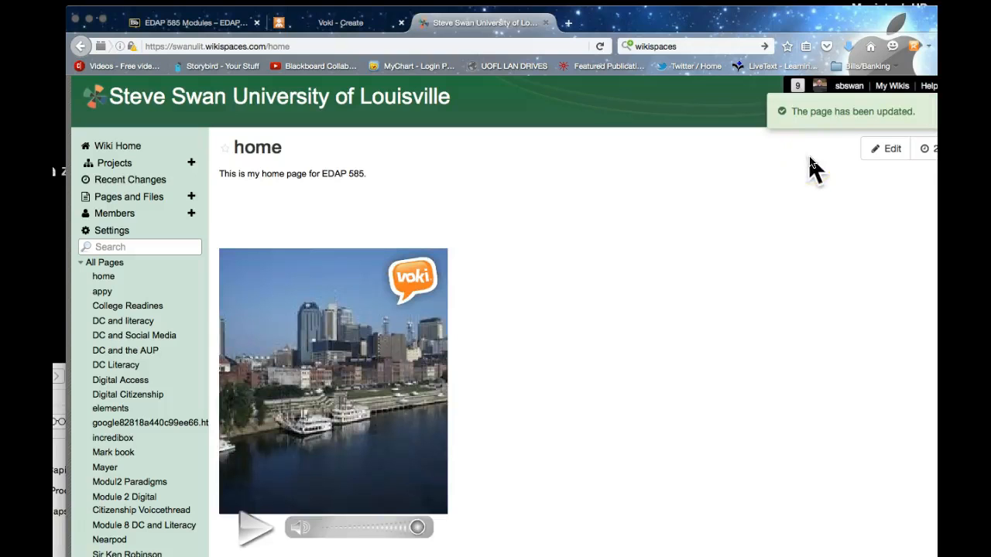
click(741, 210)
Review the embedded Voki on the home page and play its speech.
scroll(740, 213, down, 3)
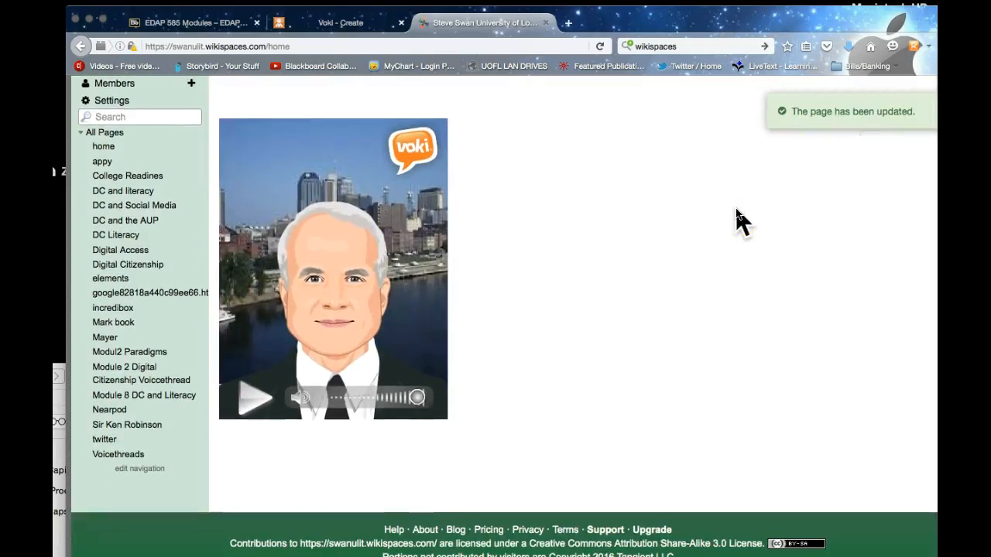
scroll(739, 223, up, 2)
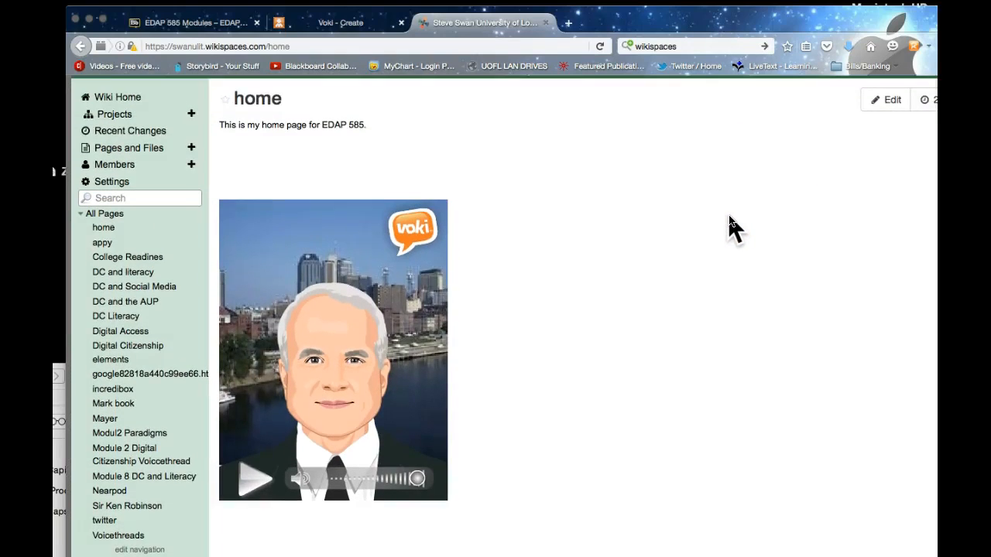
scroll(734, 226, down, 3)
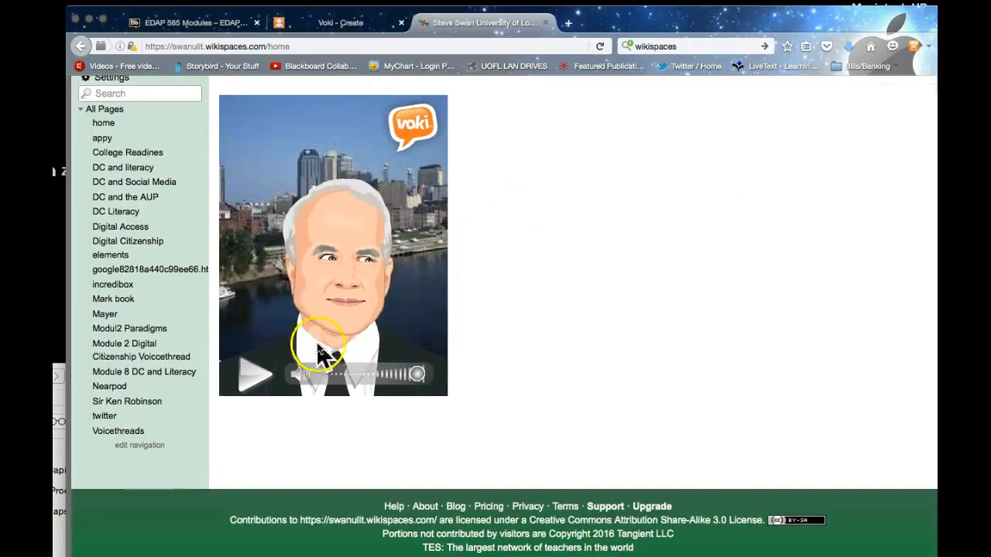
scroll(233, 232, up, 1)
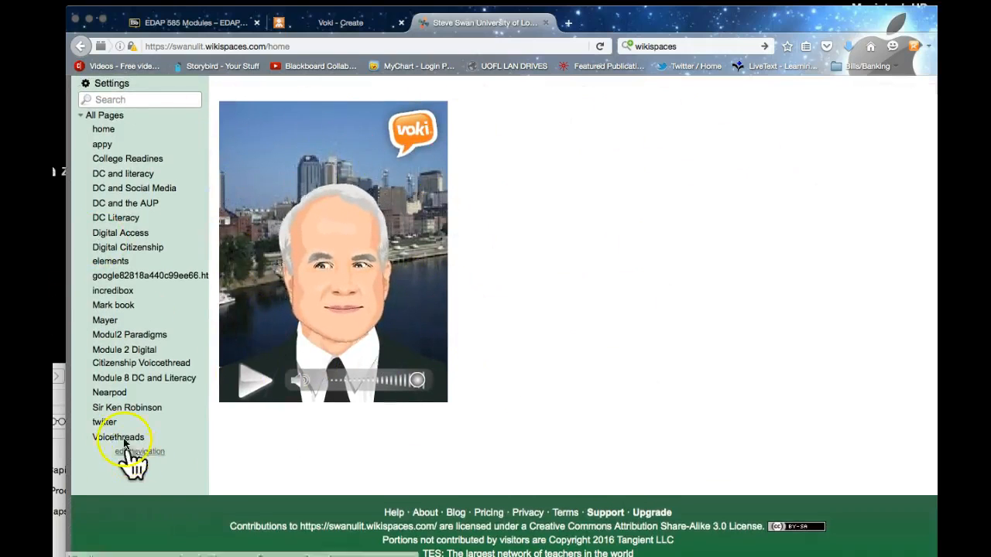
click(256, 387)
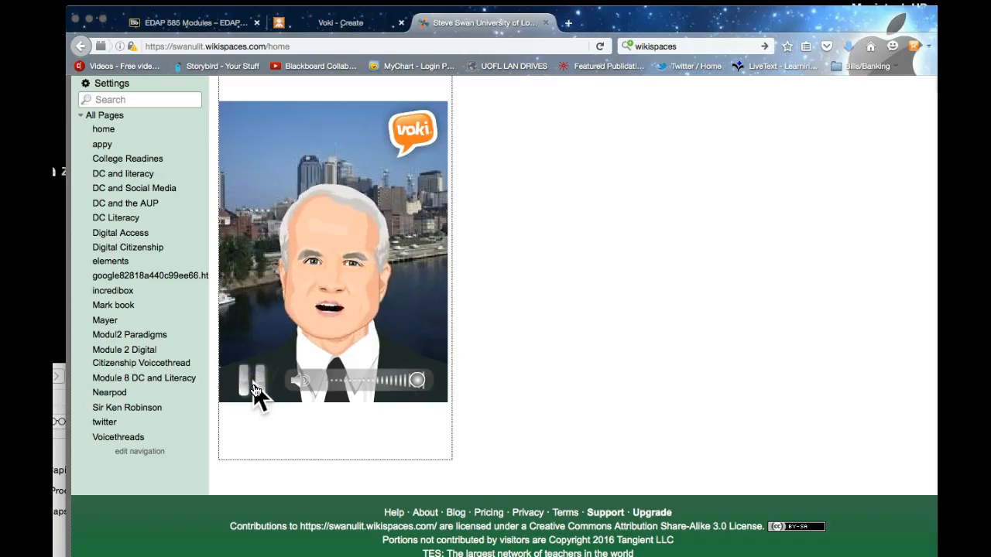
click(254, 389)
scroll(260, 415, up, 1)
scroll(261, 418, up, 2)
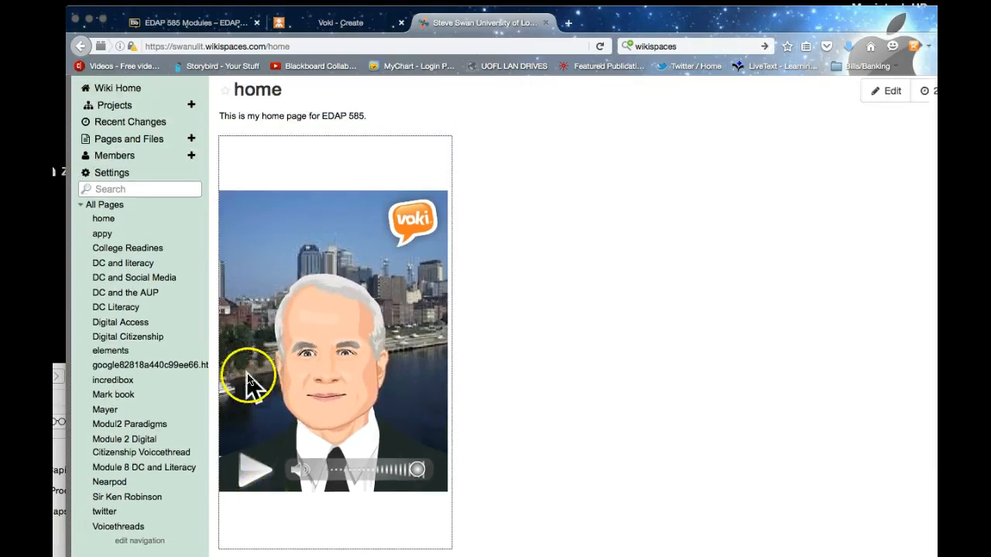
scroll(325, 194, down, 2)
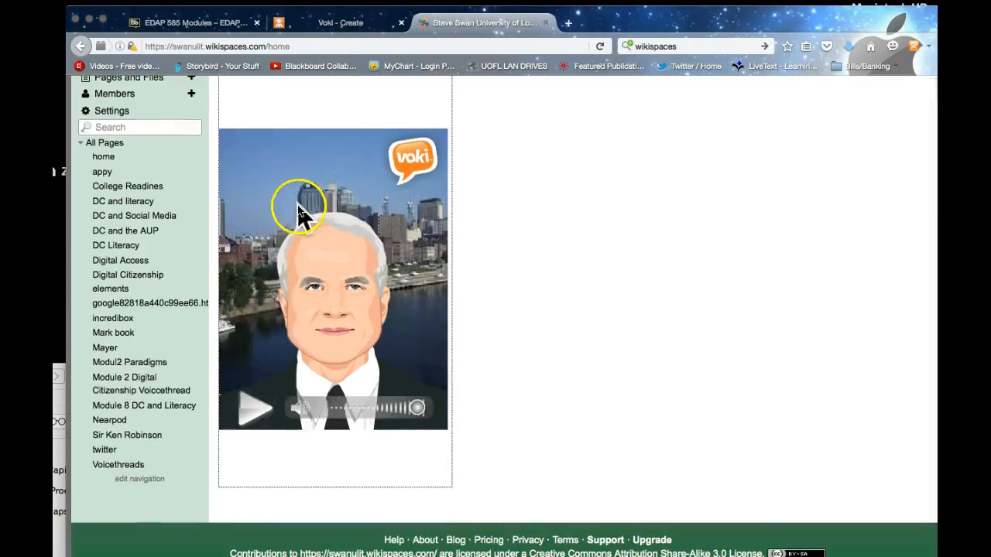
click(86, 525)
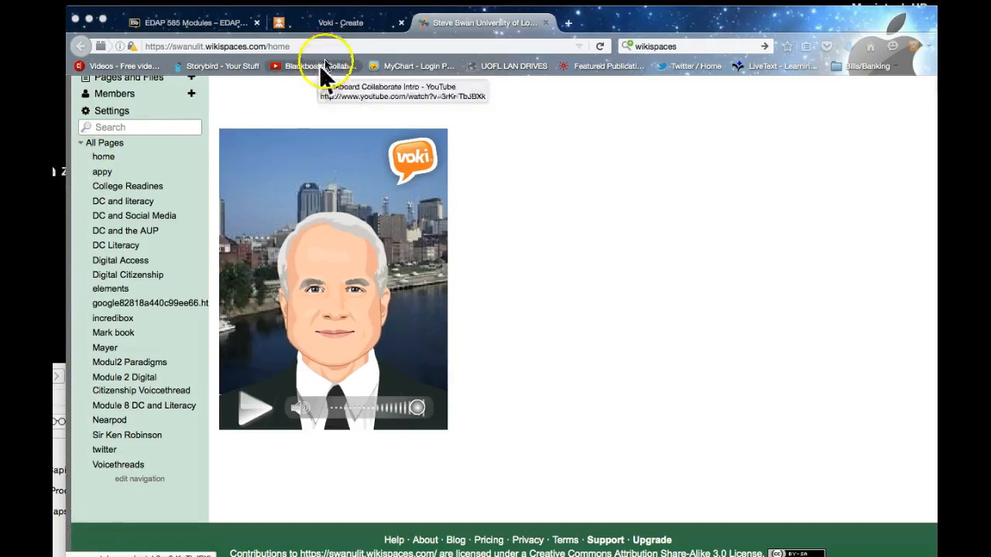
Reopen the Voki for editing, replace its speech text with "Teachers touch the future.", accept the voice and republish it.
click(323, 23)
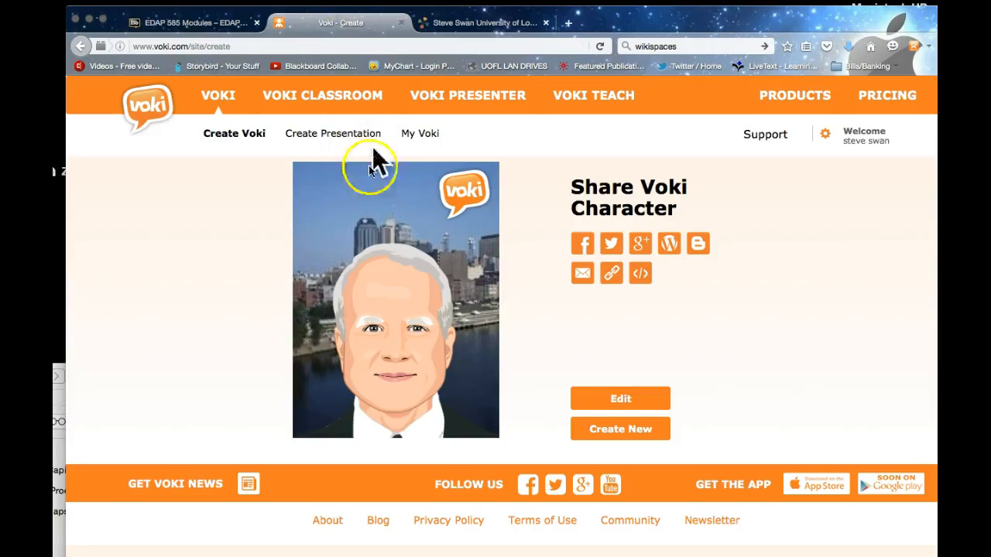
mouse_move(487, 313)
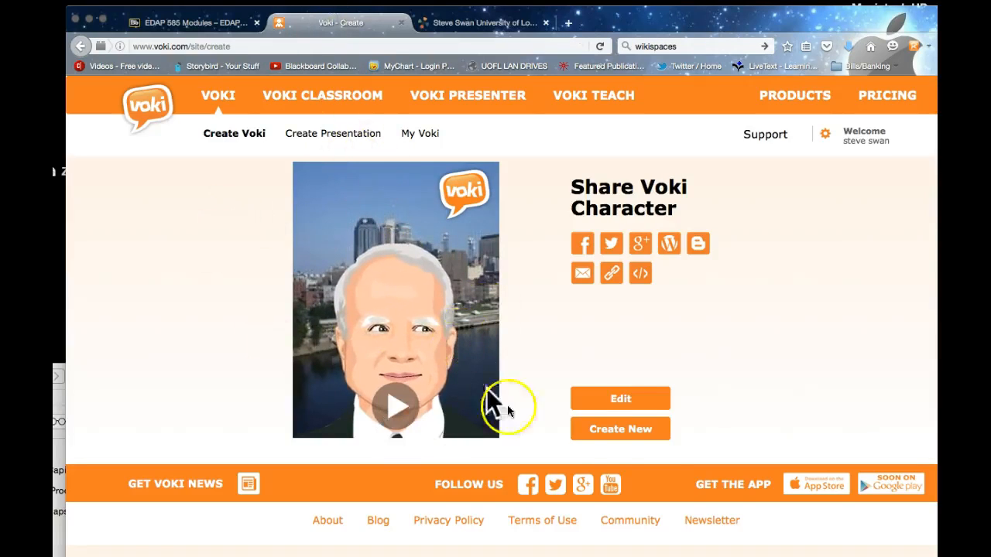
click(619, 403)
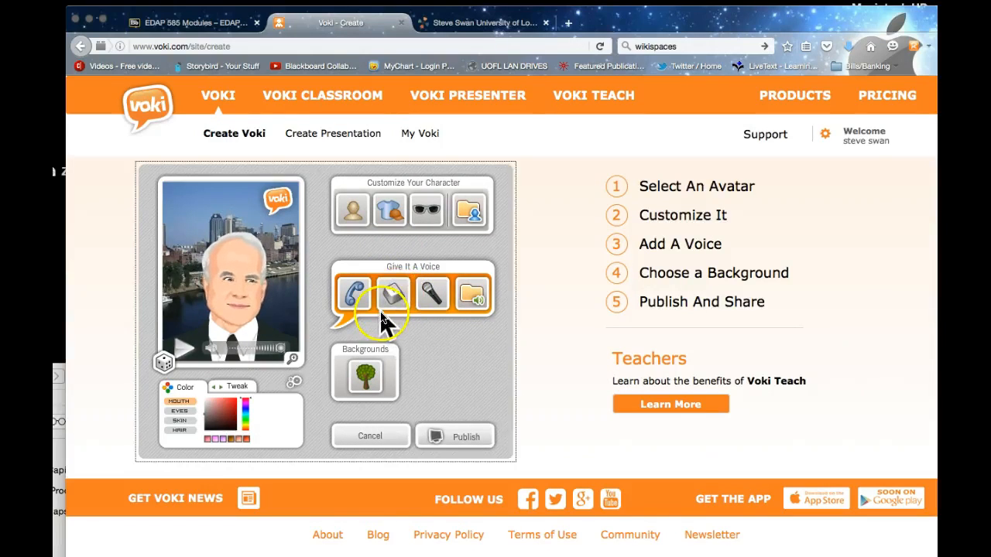
click(394, 305)
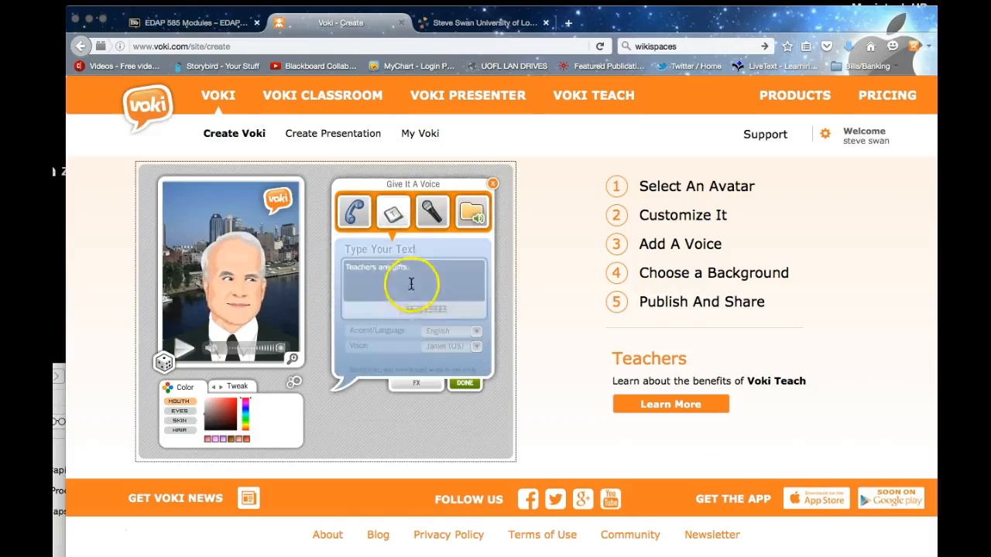
drag(413, 272, 315, 268)
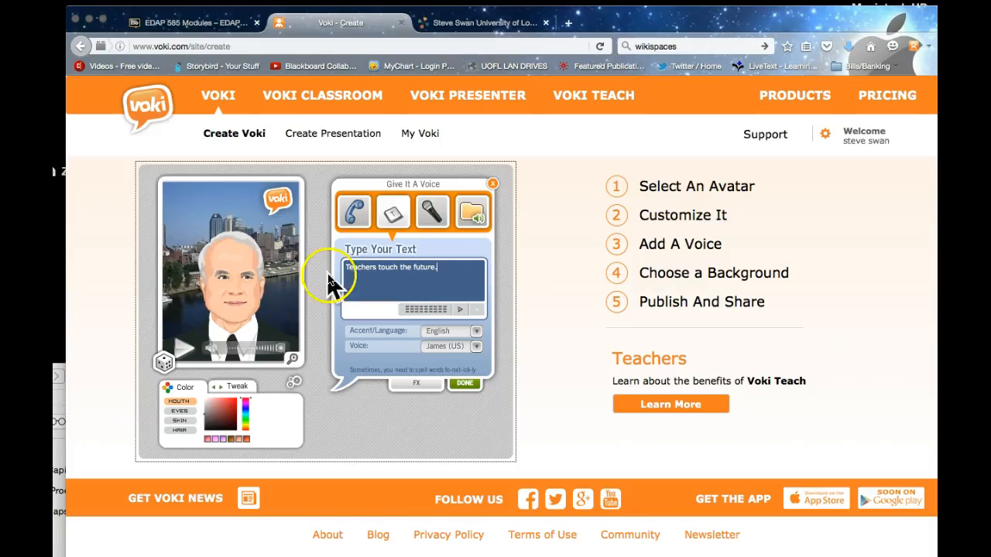
click(465, 383)
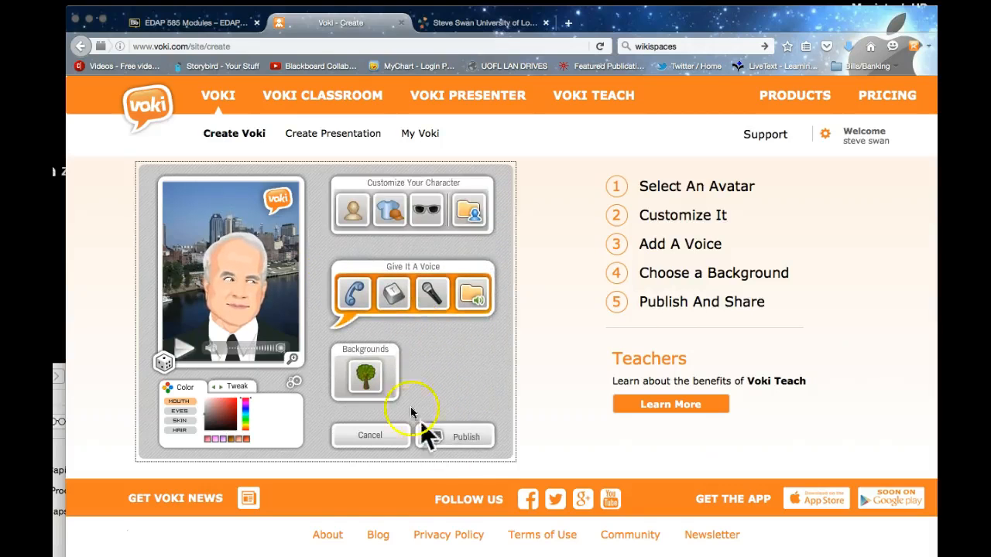
click(463, 440)
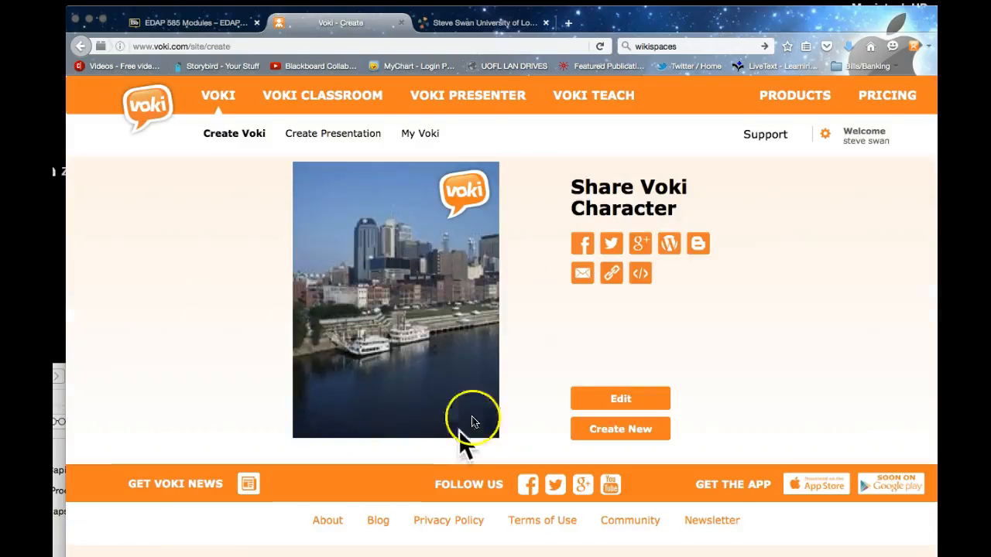
Switch to the wiki home page, play the embedded Voki, then reload the page and play its speech again.
click(473, 23)
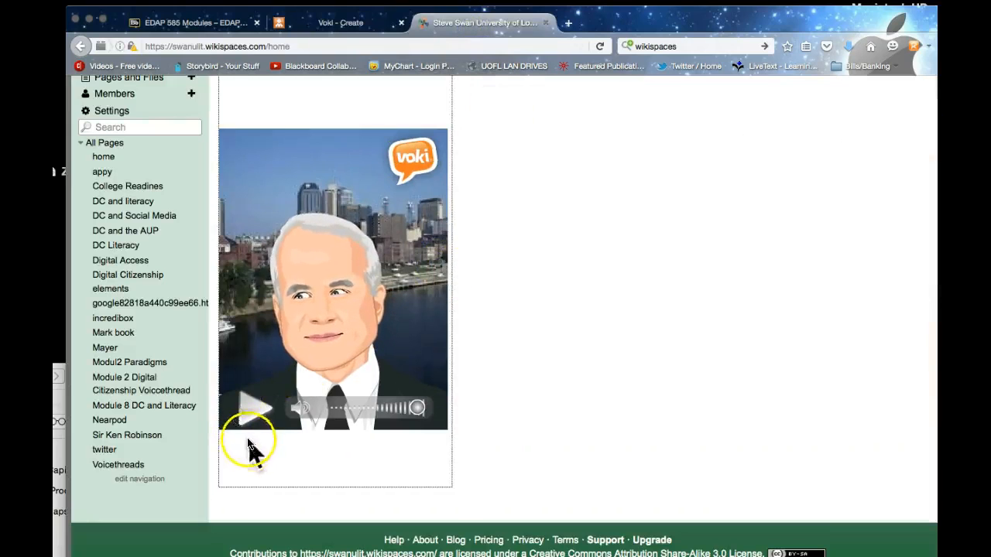
click(246, 413)
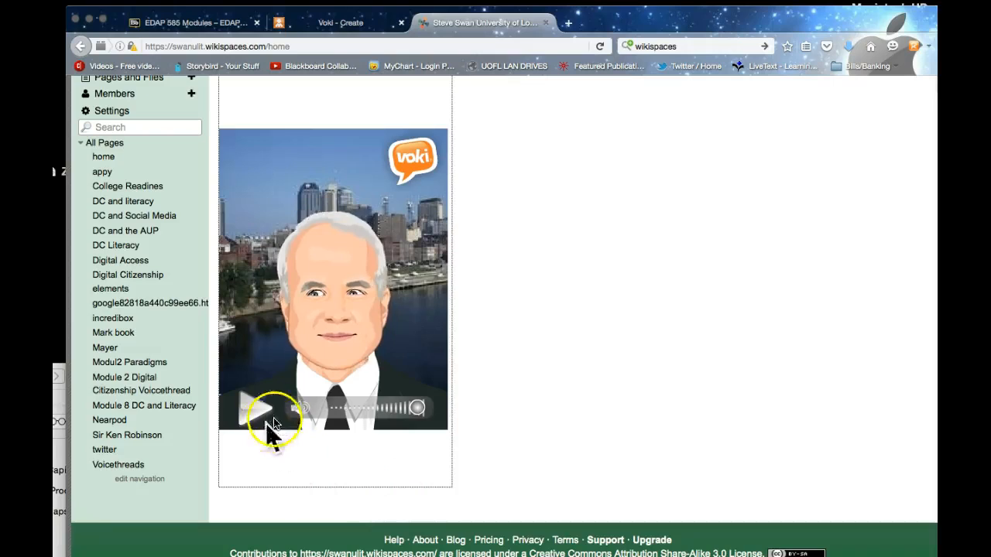
scroll(482, 282, up, 1)
click(598, 46)
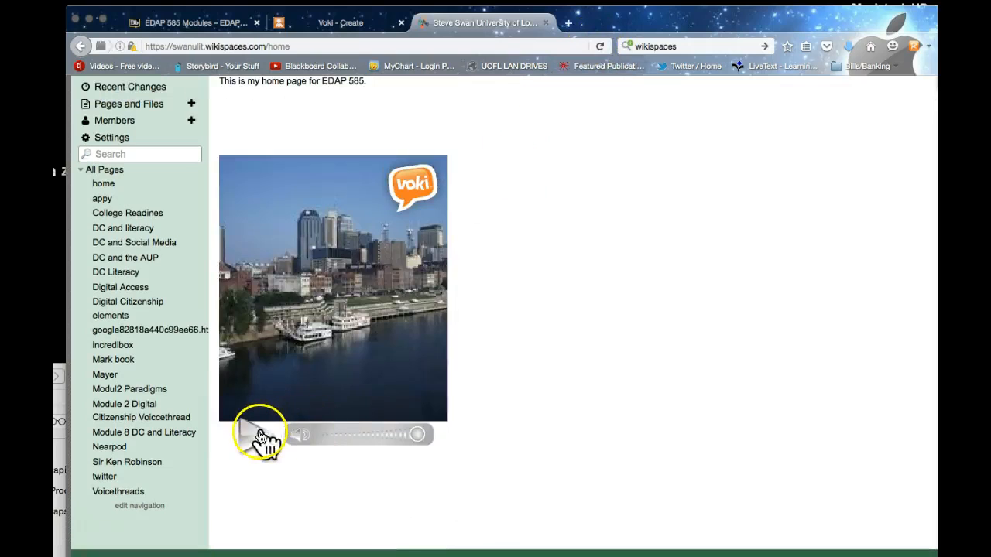
click(252, 439)
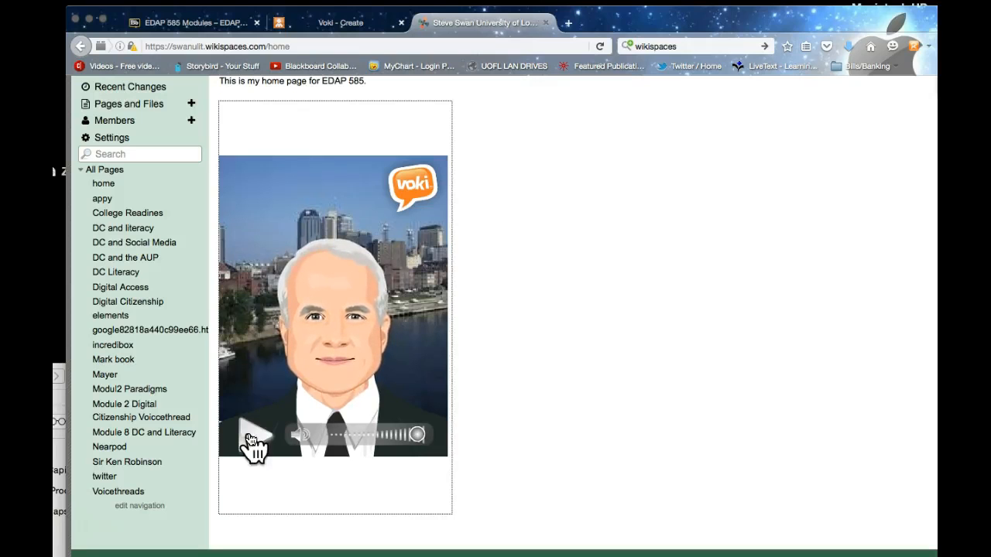
Return to the Voki site, reopen the avatar in the editor and publish it again without further edits.
click(306, 25)
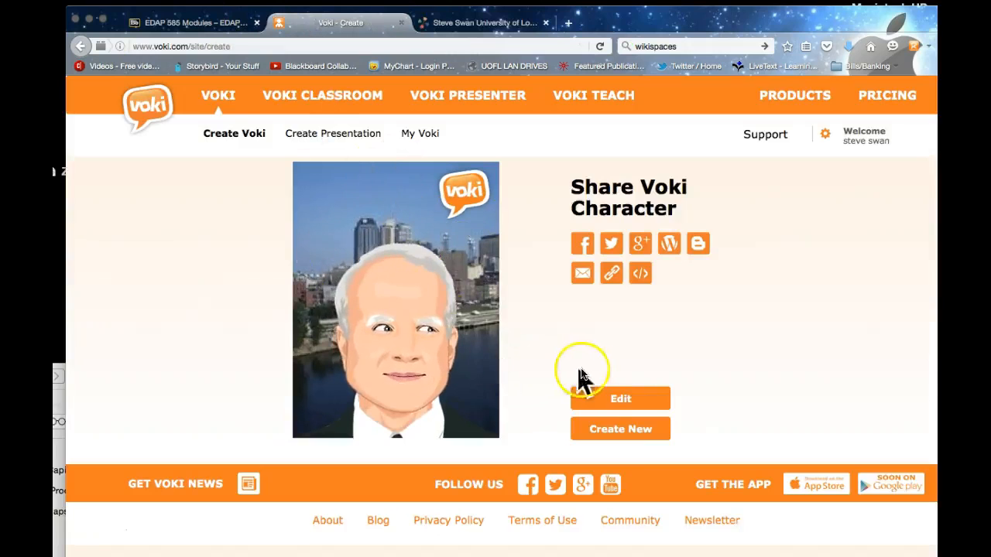
click(610, 399)
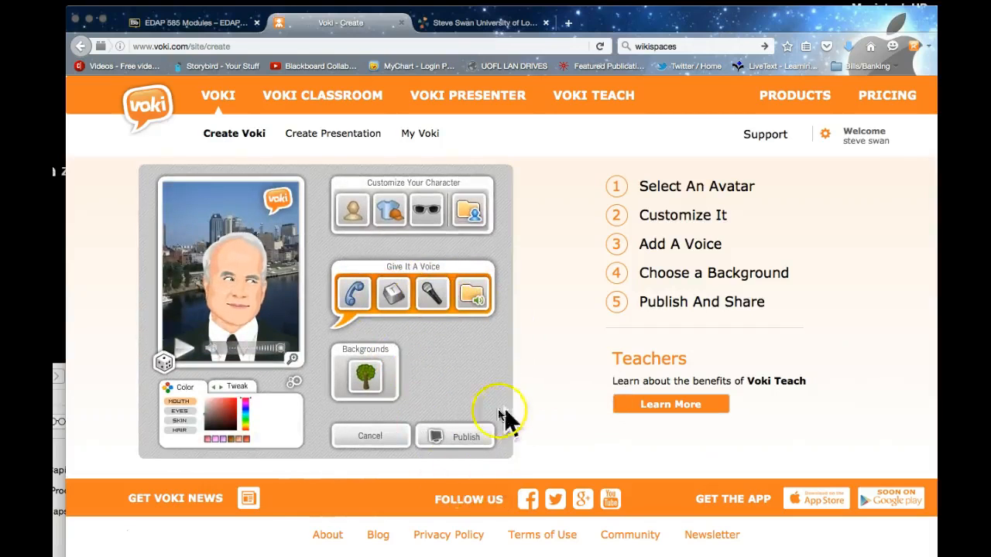
click(458, 438)
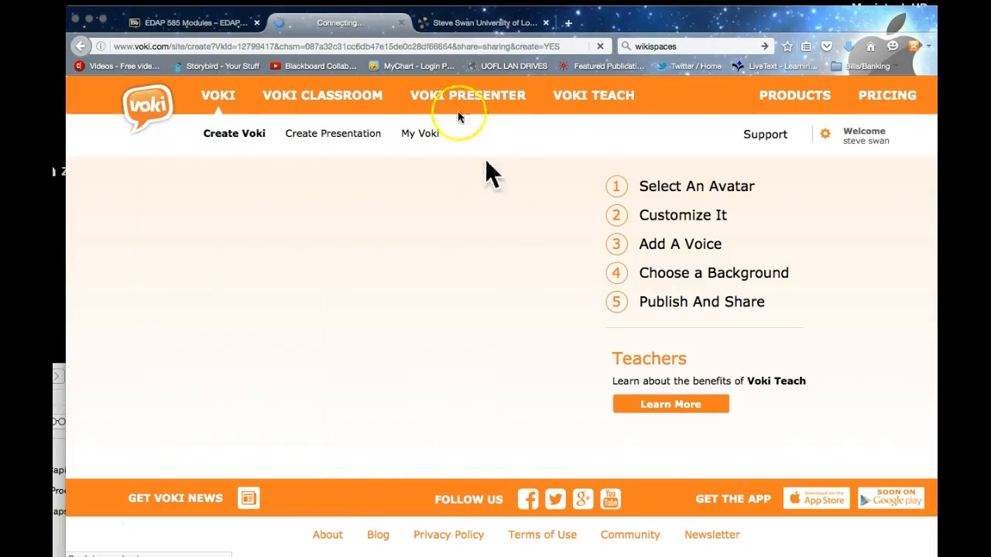
Go back to the wiki home page and look over the embedded Voki.
click(457, 23)
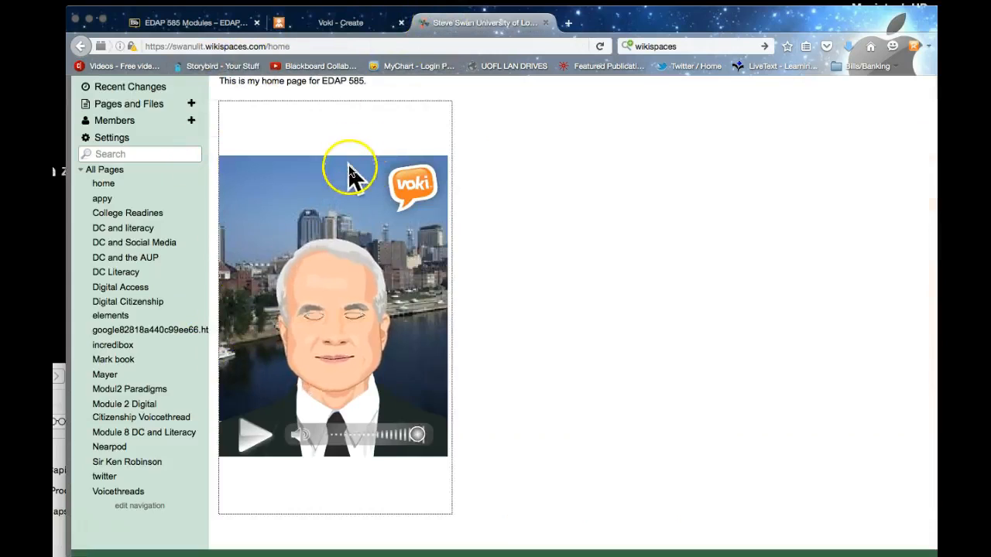
scroll(348, 172, up, 2)
scroll(349, 176, down, 3)
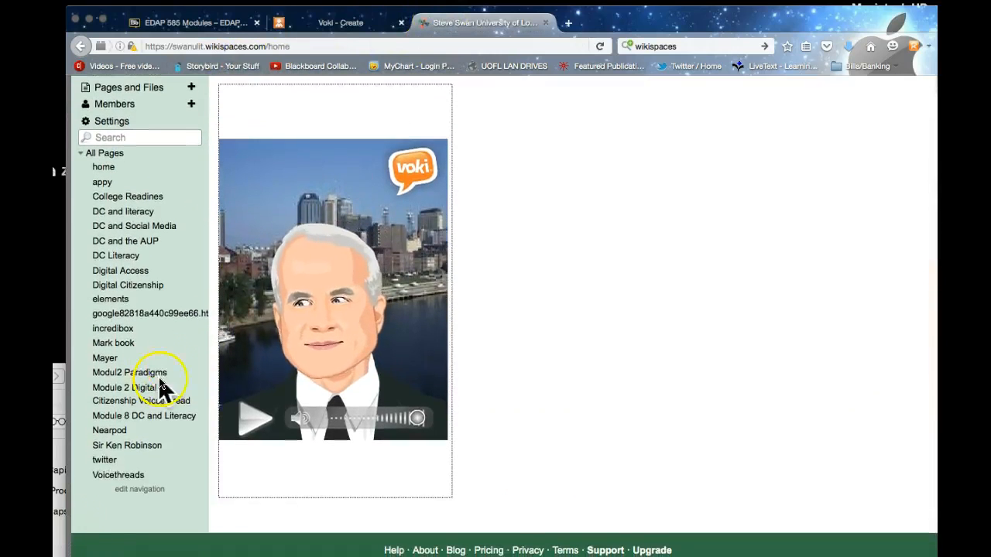